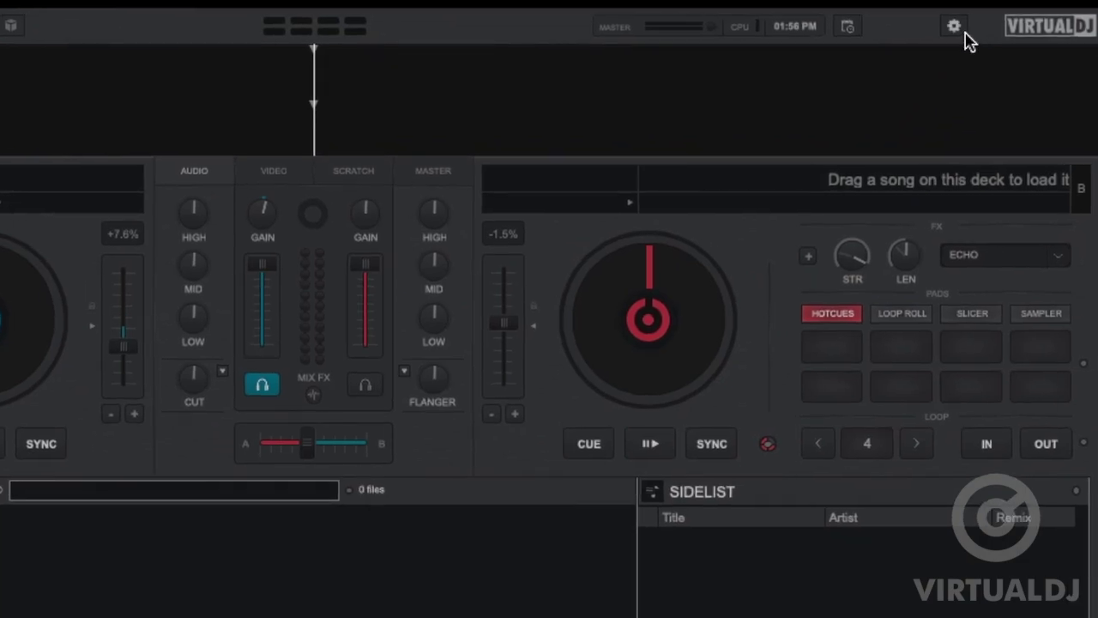
# Step: Open Settings, play the First mix tutorial video, then close it
pyautogui.click(941, 35)
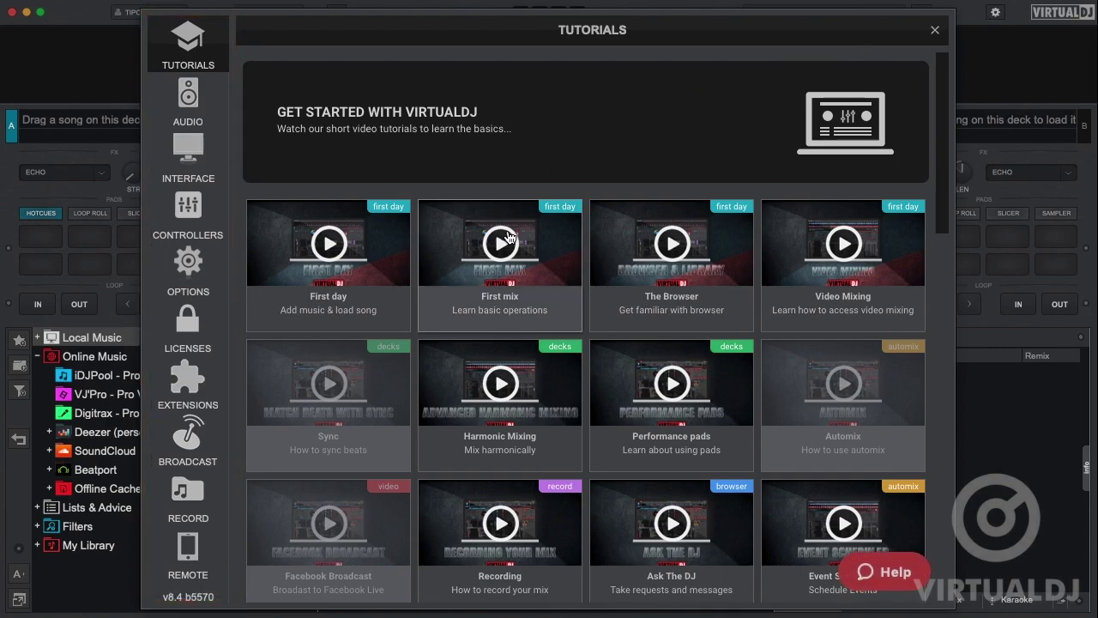
pyautogui.click(506, 239)
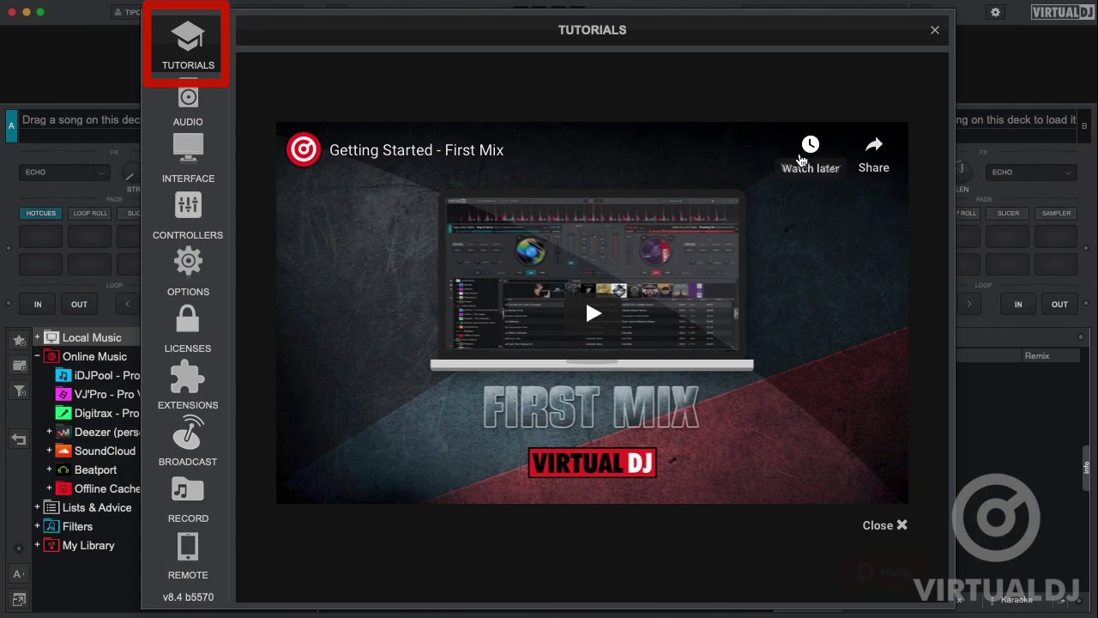
pyautogui.click(876, 527)
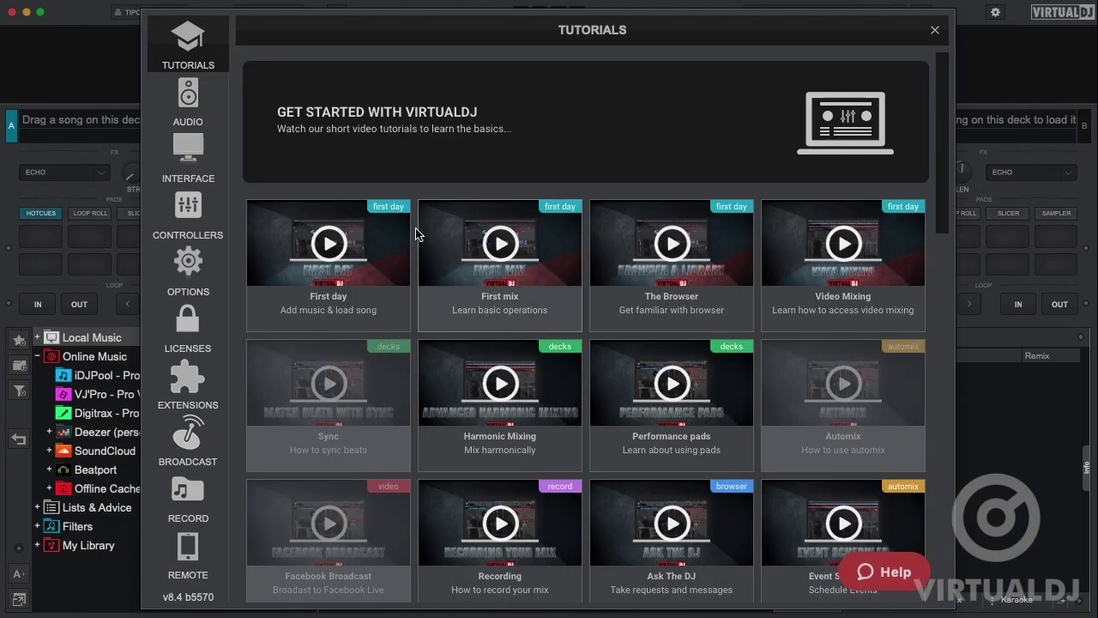
# Step: Set the audio outputs to Speaker + Headphone with separate deck outputs
pyautogui.click(188, 95)
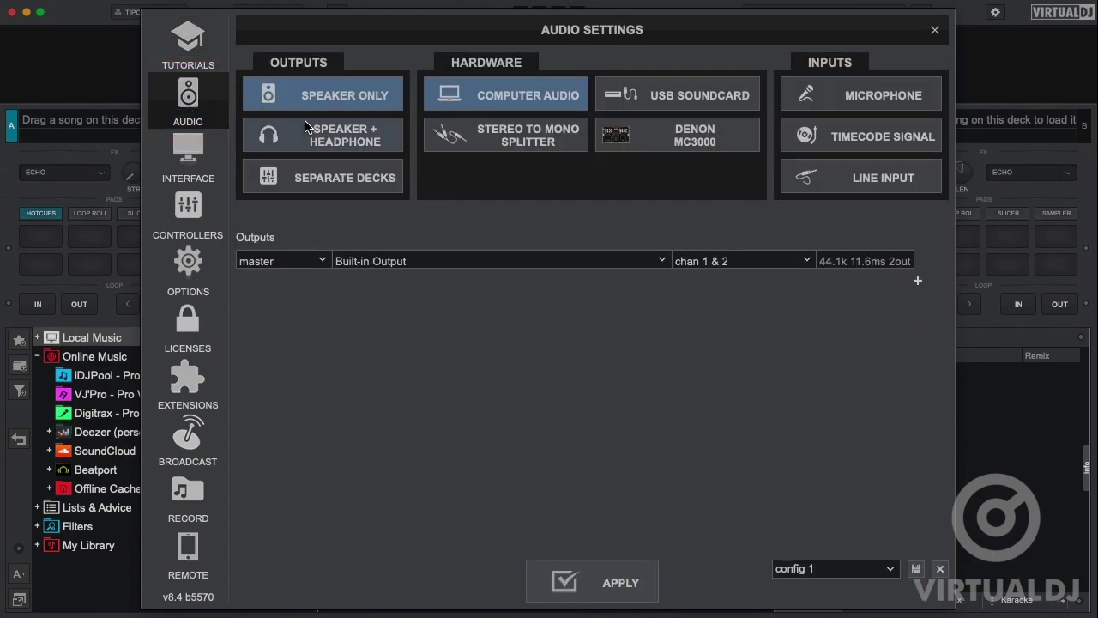
pyautogui.click(338, 147)
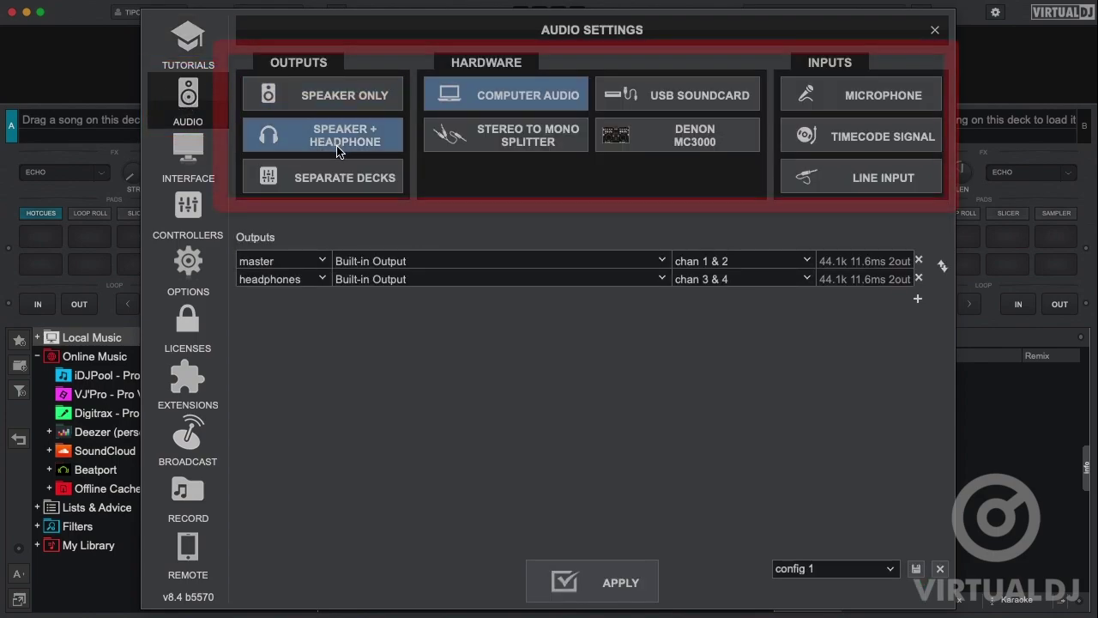
pyautogui.click(356, 187)
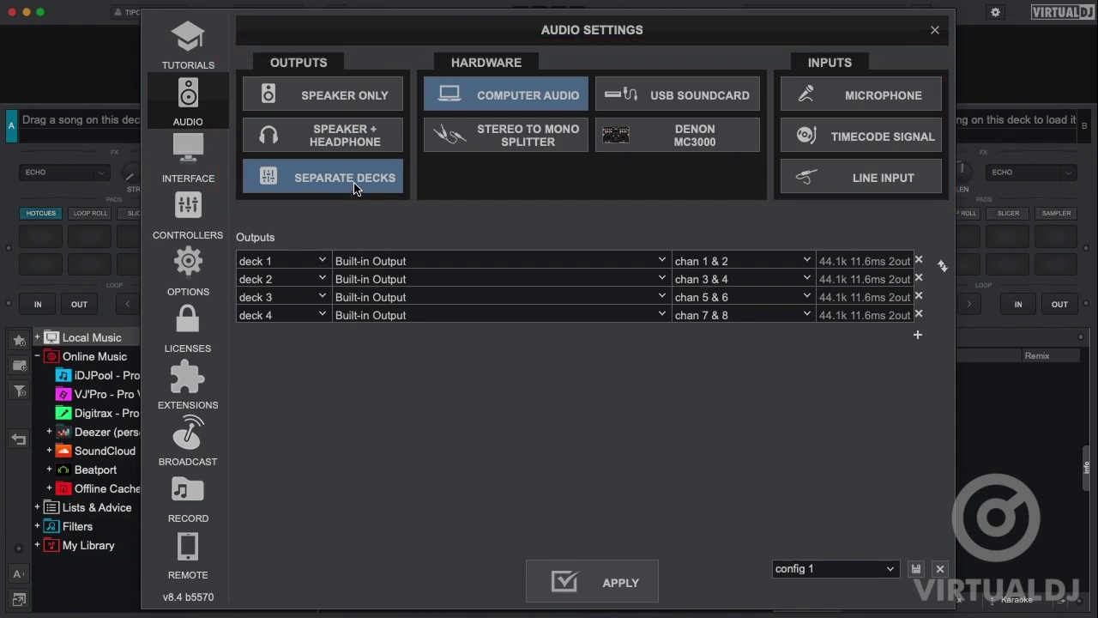
# Step: Try USB Soundcard, return to Computer Audio, and add Microphone and Timecode Signal inputs
pyautogui.click(613, 94)
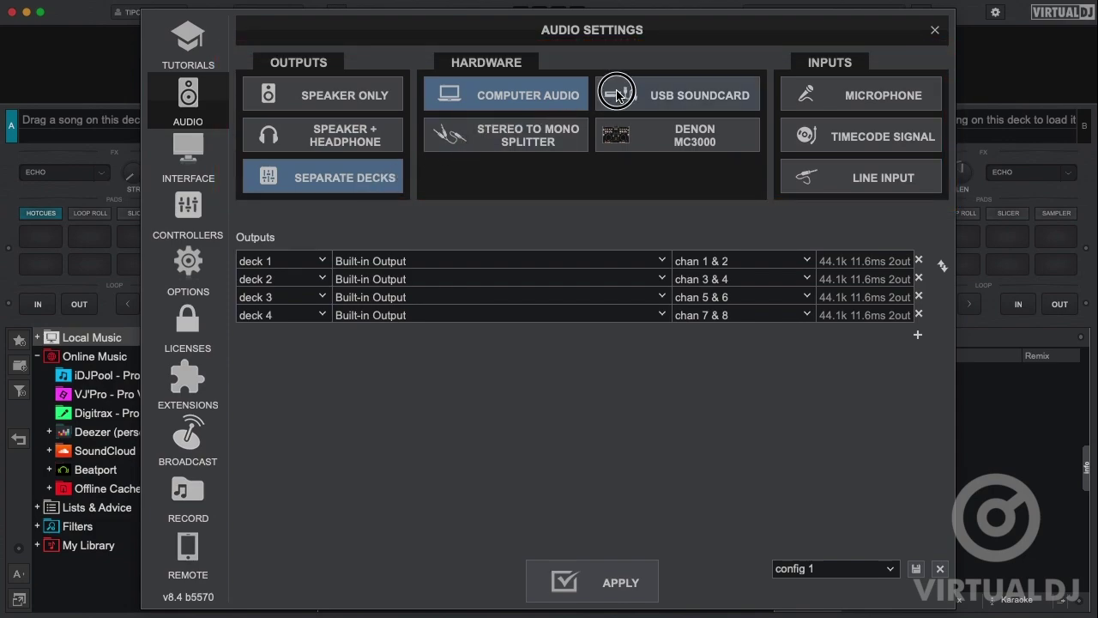
pyautogui.click(515, 93)
pyautogui.click(866, 100)
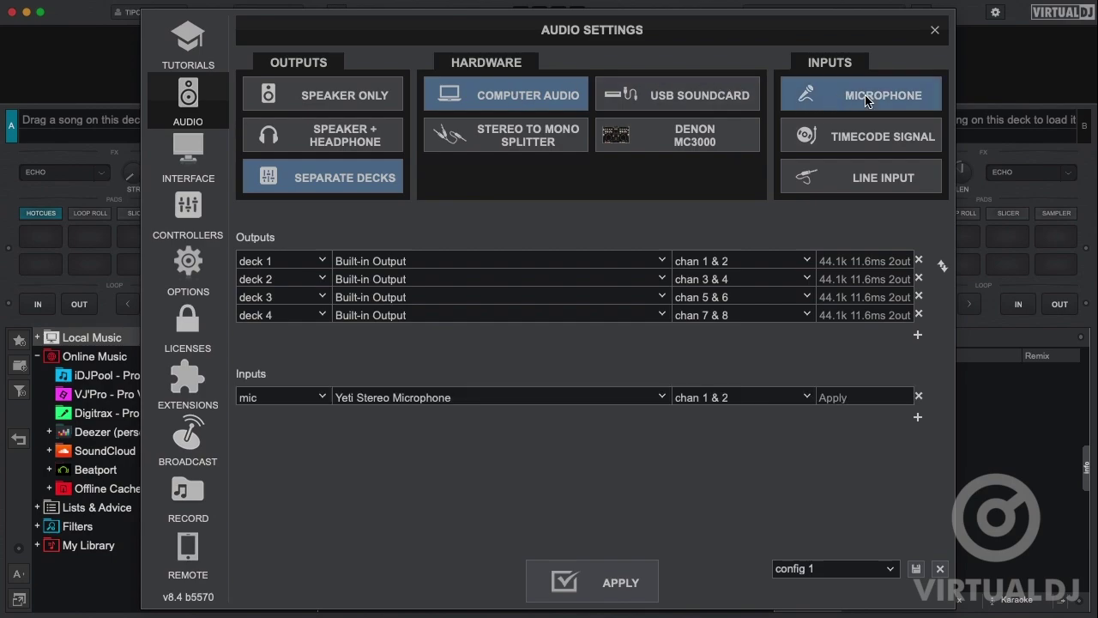
pyautogui.click(888, 139)
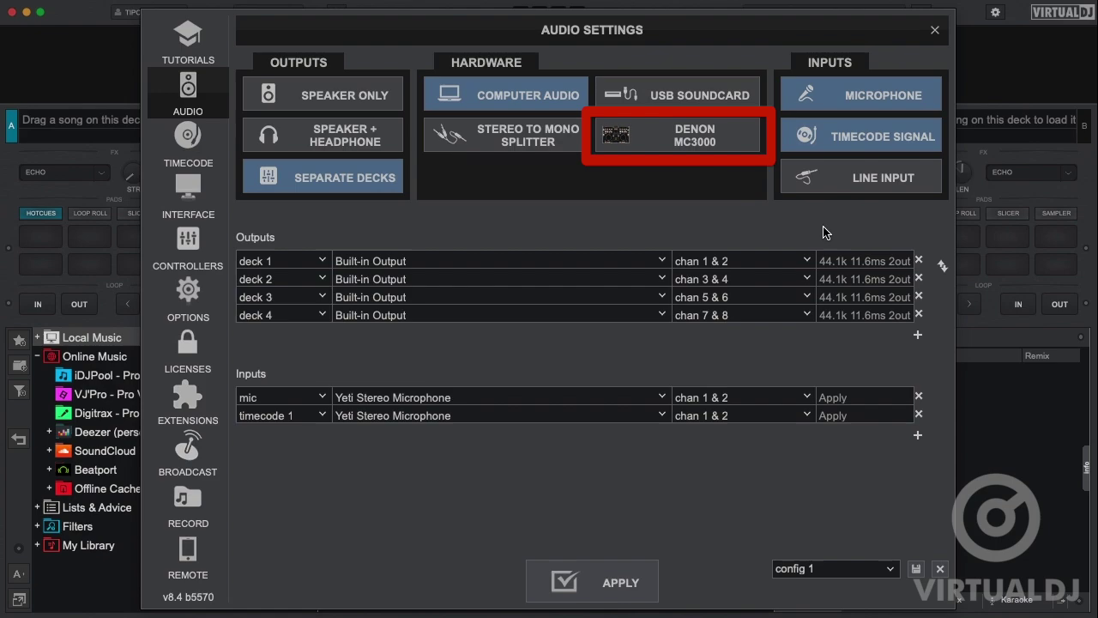
# Step: Use the Denon MC3000 as audio hardware, with master output on chan 1 & 2
pyautogui.click(676, 140)
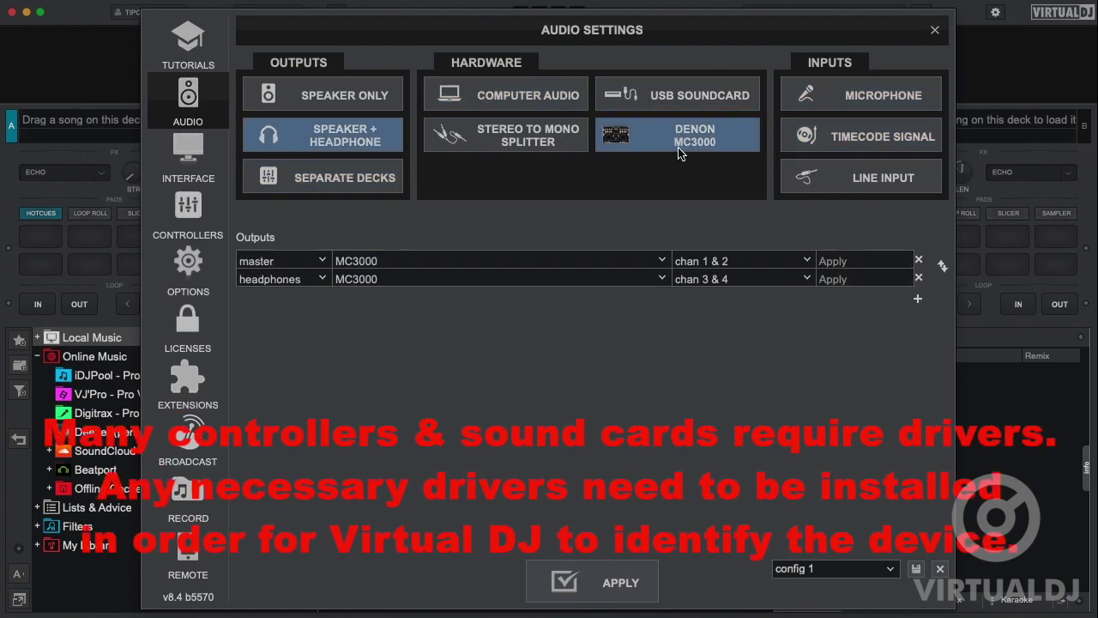
pyautogui.click(662, 261)
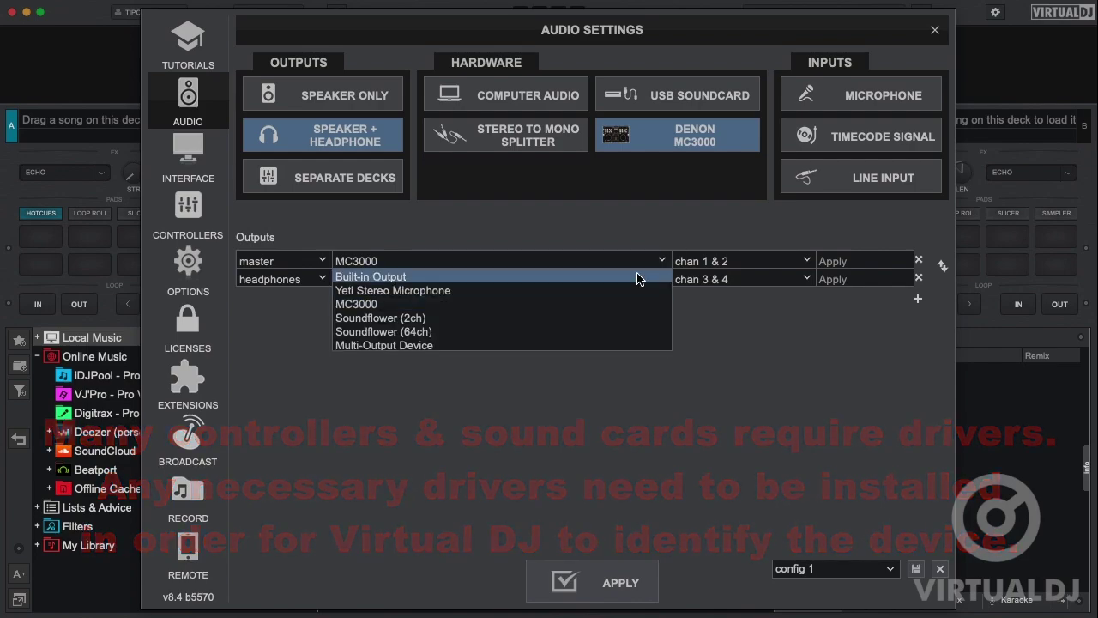
pyautogui.click(544, 306)
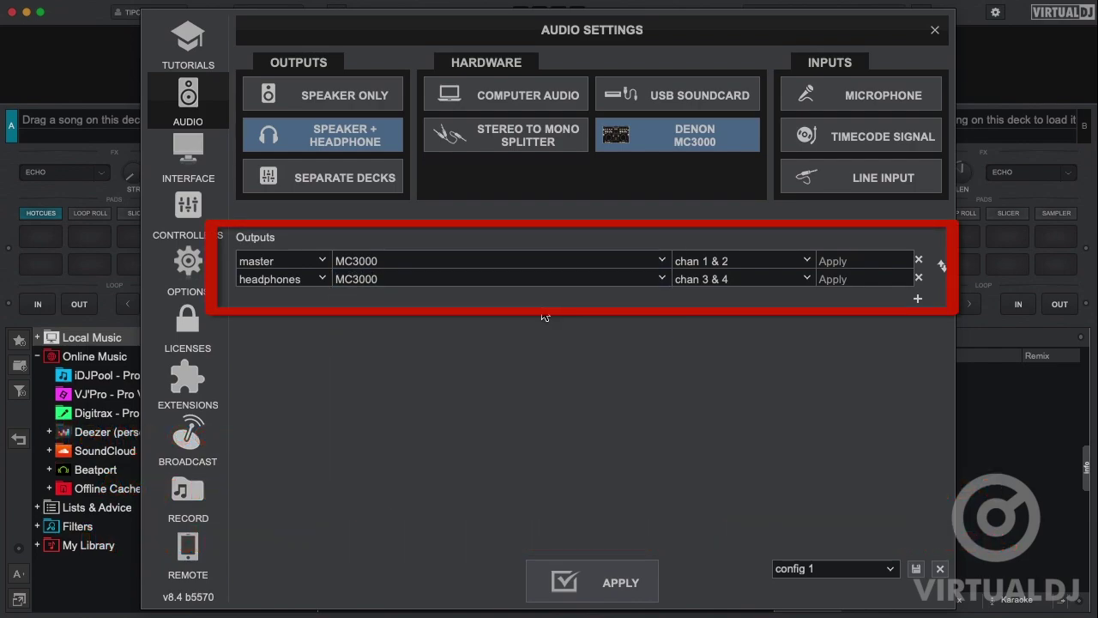
pyautogui.click(806, 261)
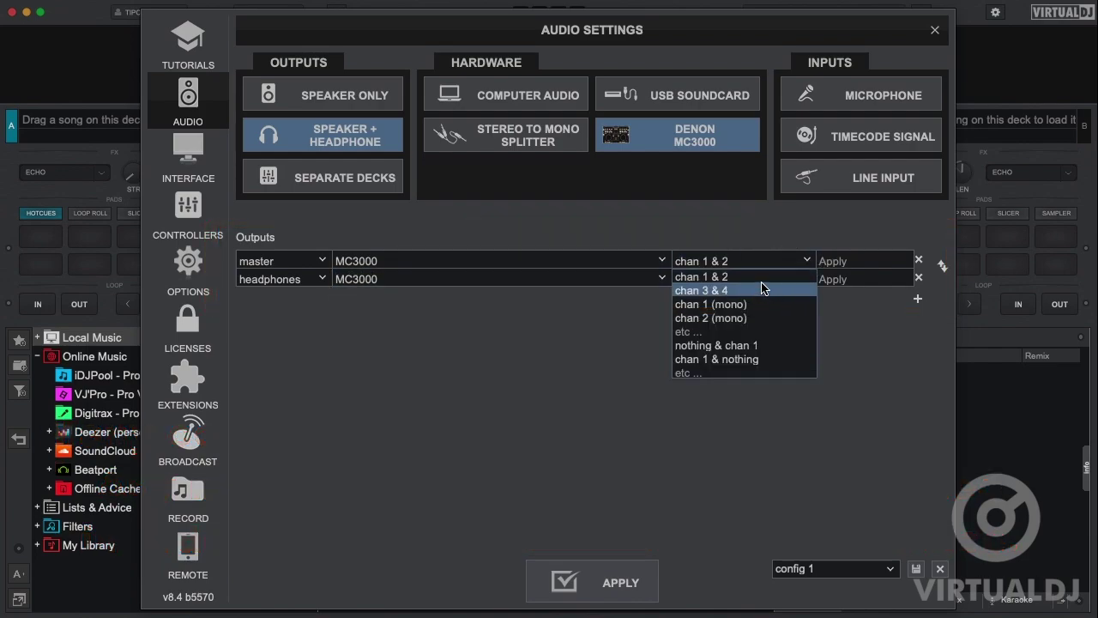
pyautogui.click(809, 262)
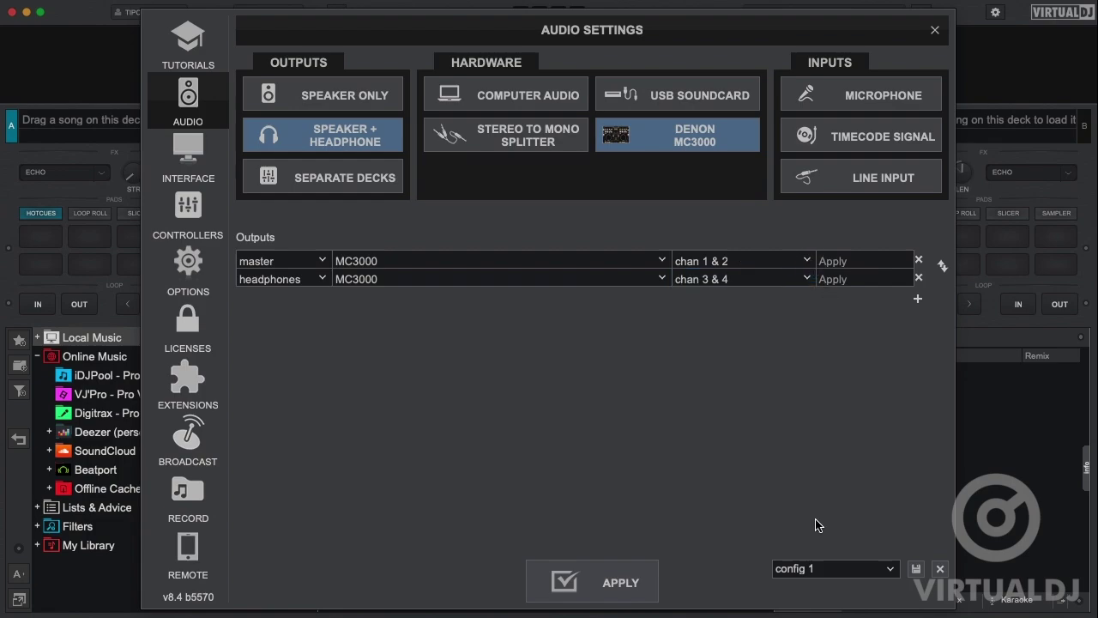
# Step: Rename the audio configuration to Custom and save it
pyautogui.click(784, 568)
pyautogui.press('BackSpace')
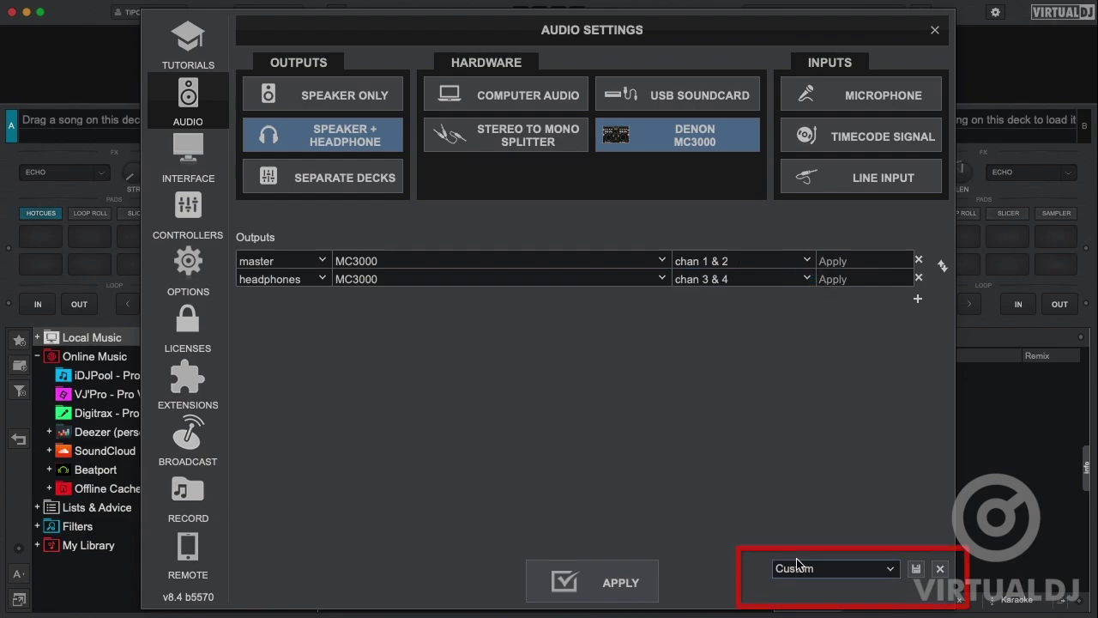
pyautogui.click(915, 569)
pyautogui.click(895, 569)
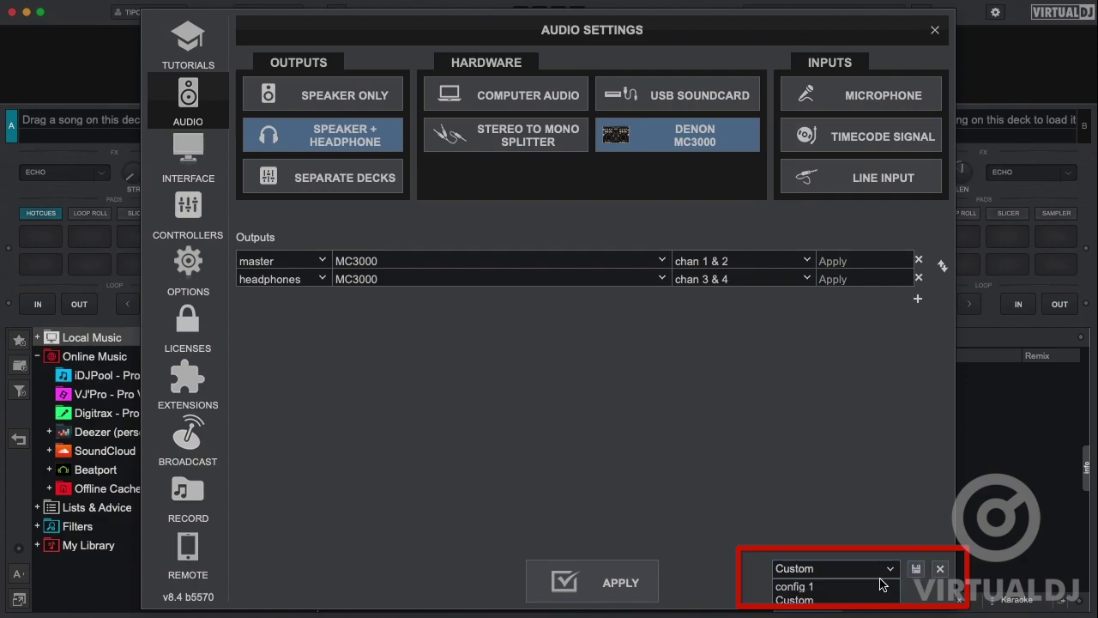
pyautogui.click(843, 495)
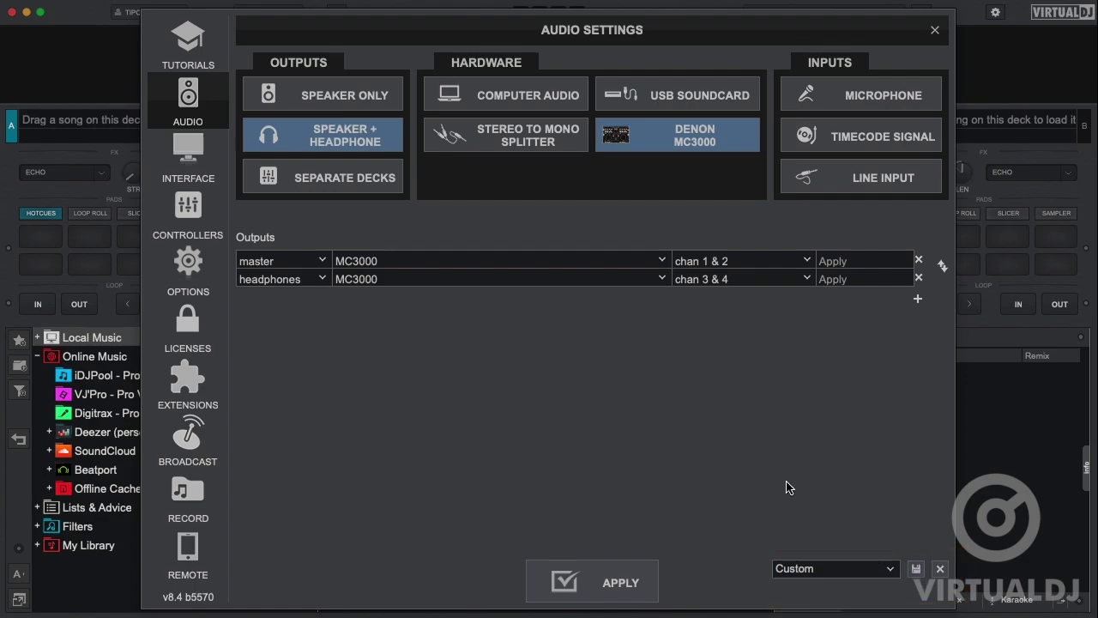
# Step: Apply the Old group's 2 Decks skin and close Settings to view it
pyautogui.click(187, 151)
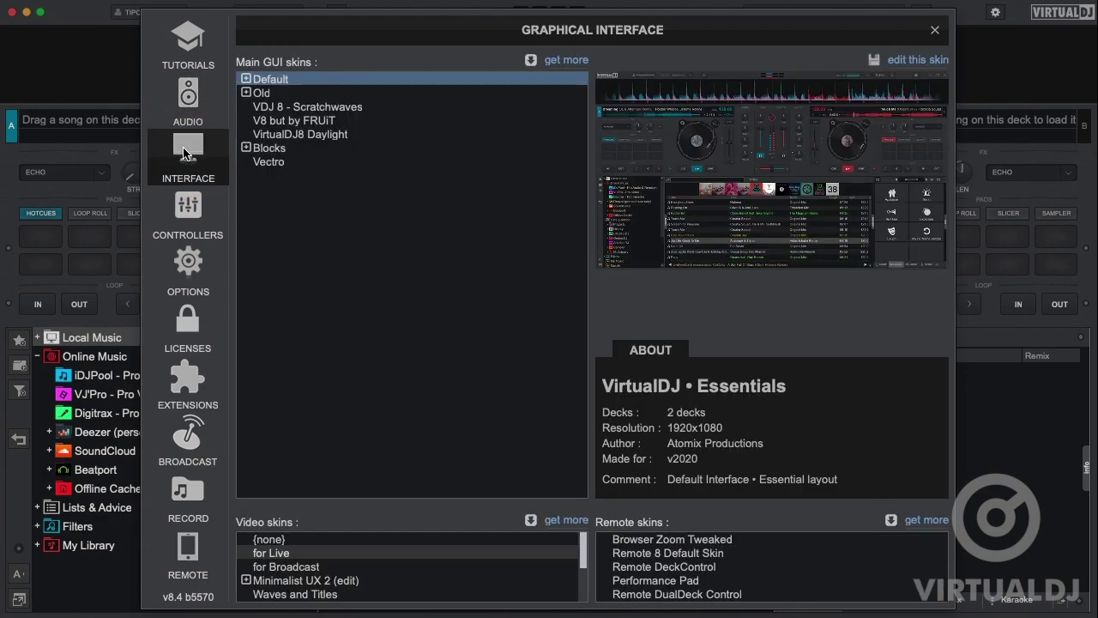
pyautogui.click(247, 92)
pyautogui.click(286, 107)
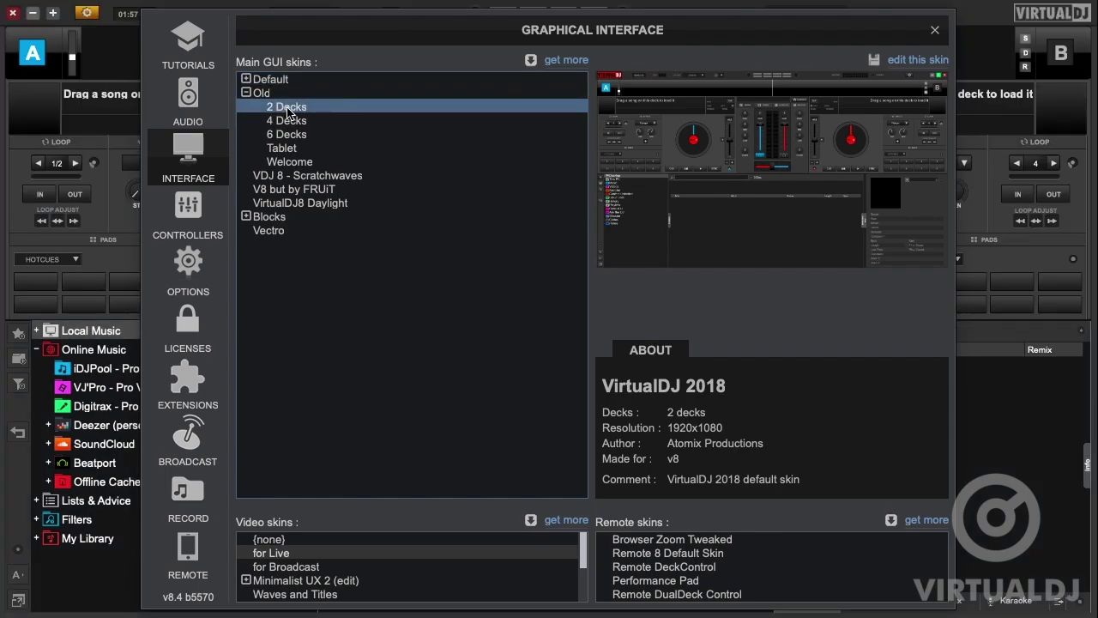
pyautogui.click(935, 31)
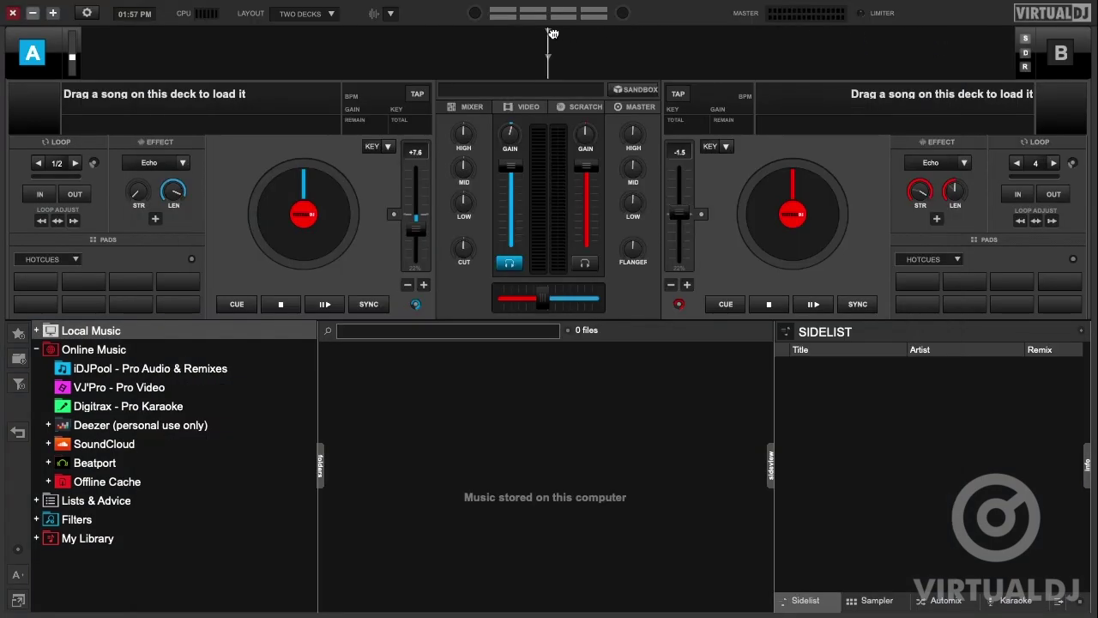
# Step: Apply the Default group's Essentials skin, view it, and reopen Settings
pyautogui.click(87, 13)
pyautogui.click(246, 79)
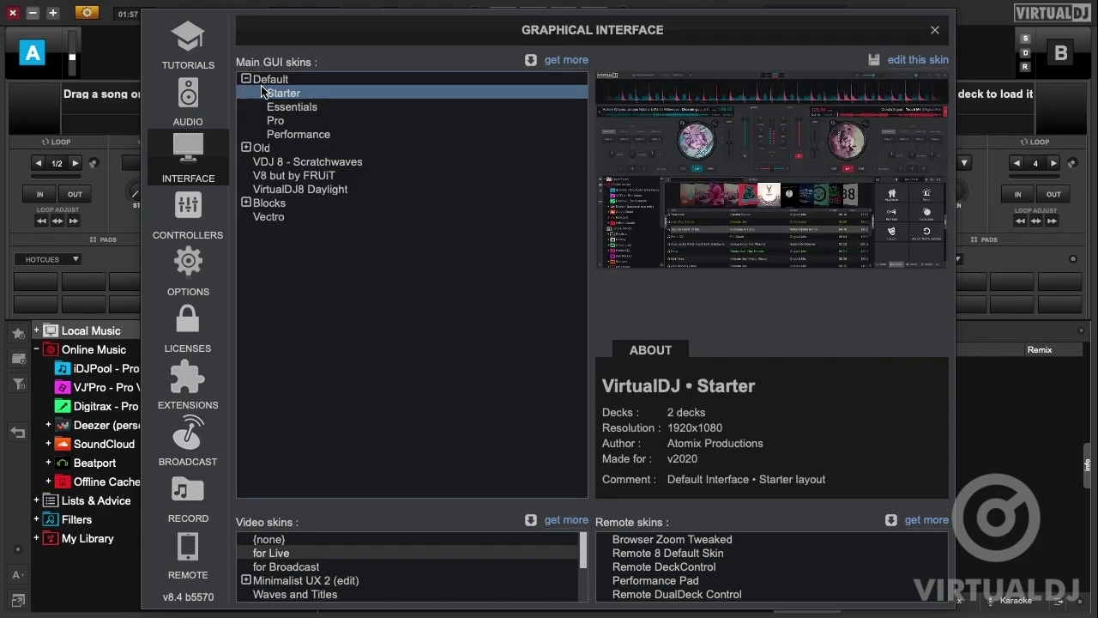
pyautogui.click(283, 109)
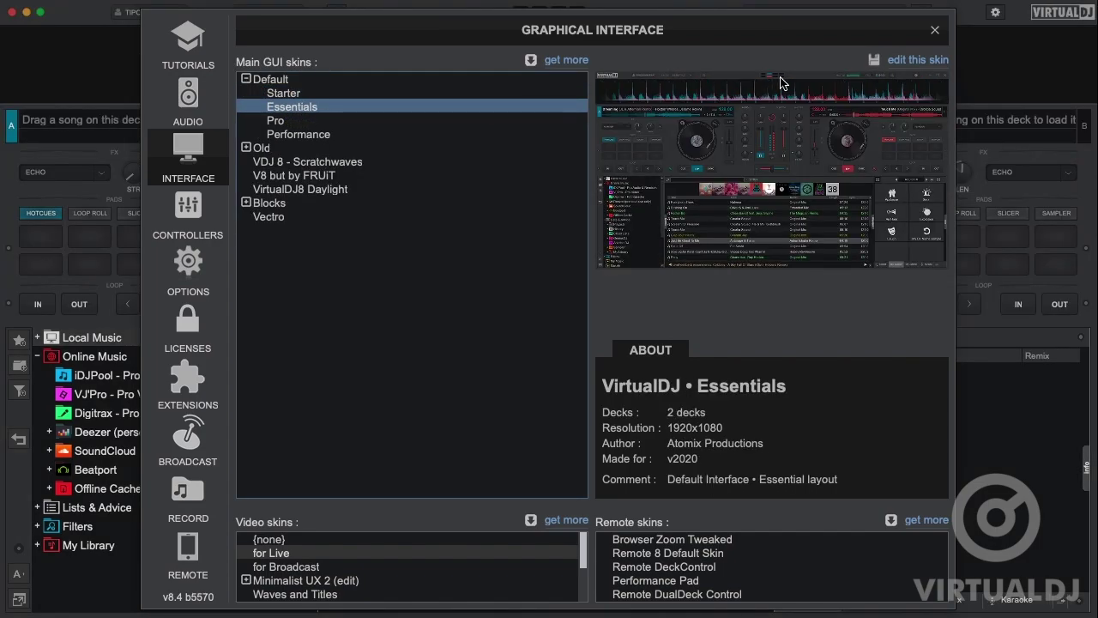
pyautogui.click(934, 32)
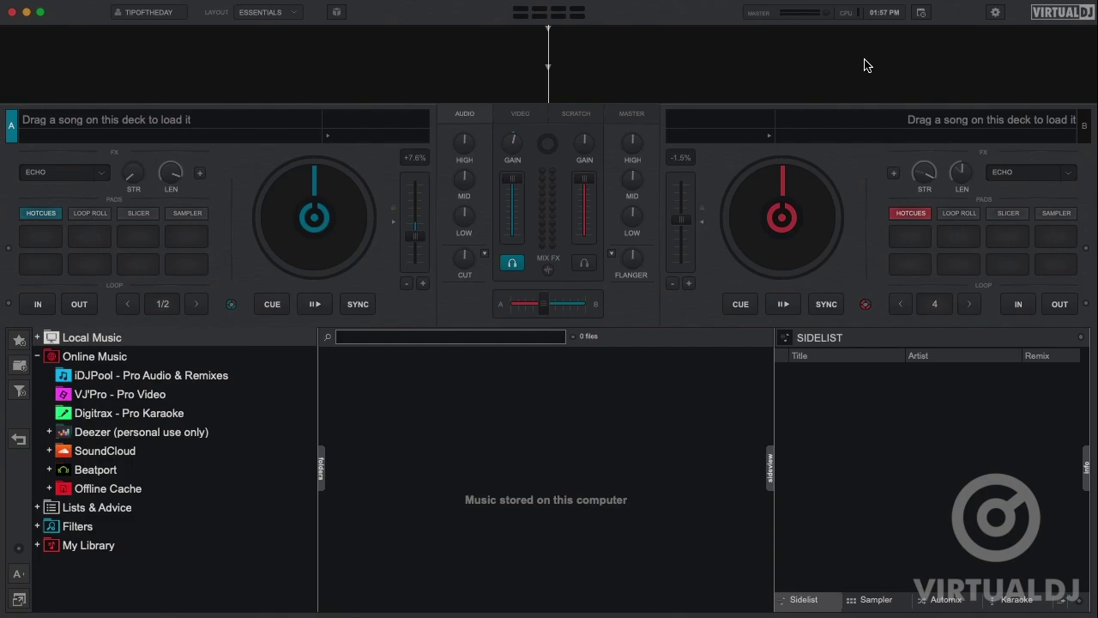
pyautogui.click(995, 13)
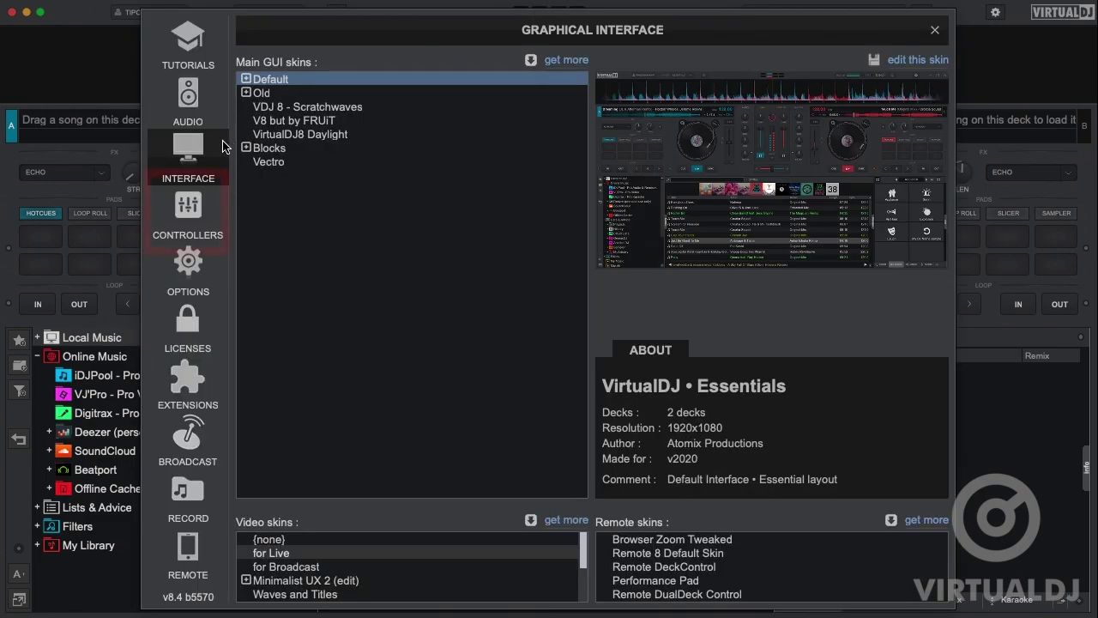
# Step: In the keyboard mappings, replace the mix_now action with pitch_lock
pyautogui.click(188, 215)
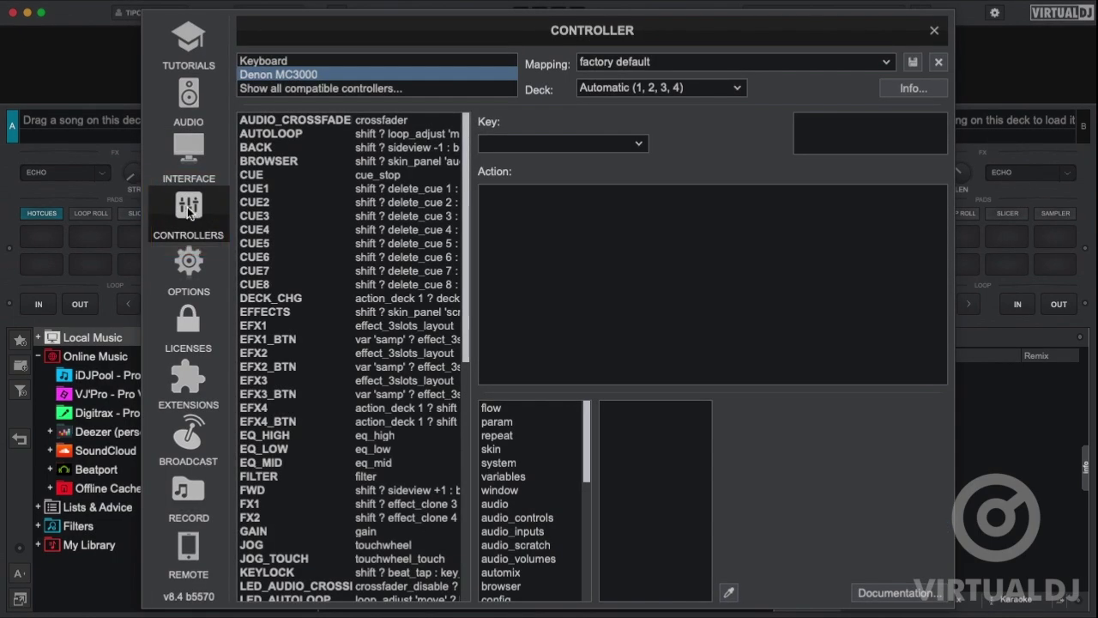
pyautogui.click(255, 62)
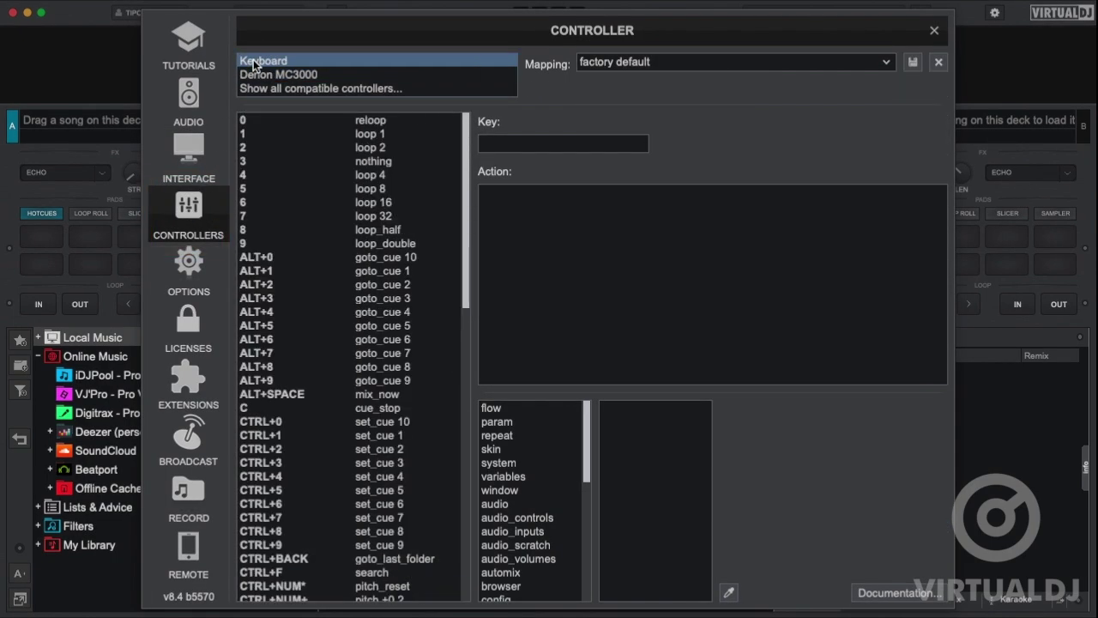
pyautogui.click(283, 395)
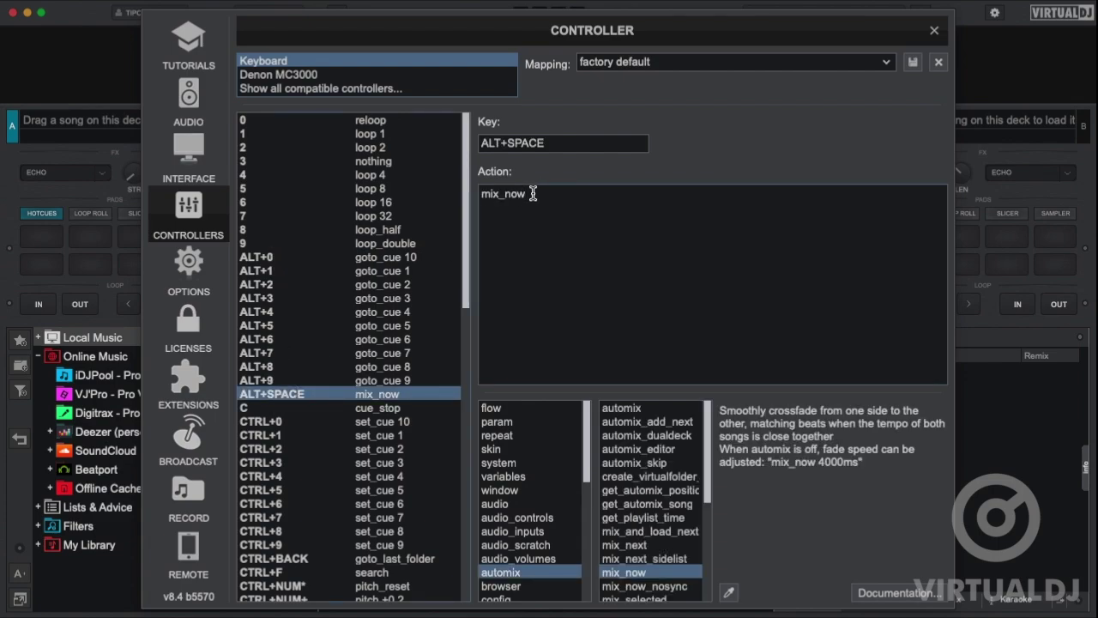
pyautogui.press('BackSpace')
pyautogui.press('BackSpace')
pyautogui.press('BackSpace')
pyautogui.press('BackSpace')
pyautogui.press('BackSpace')
pyautogui.press('BackSpace')
pyautogui.press('BackSpace')
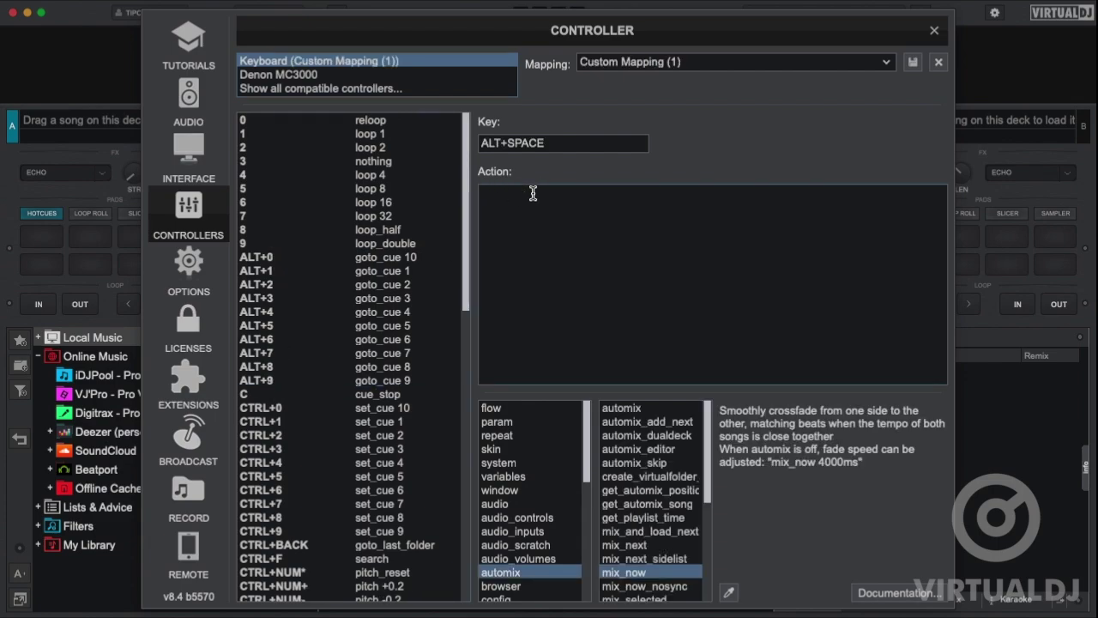
pyautogui.write('pitch_')
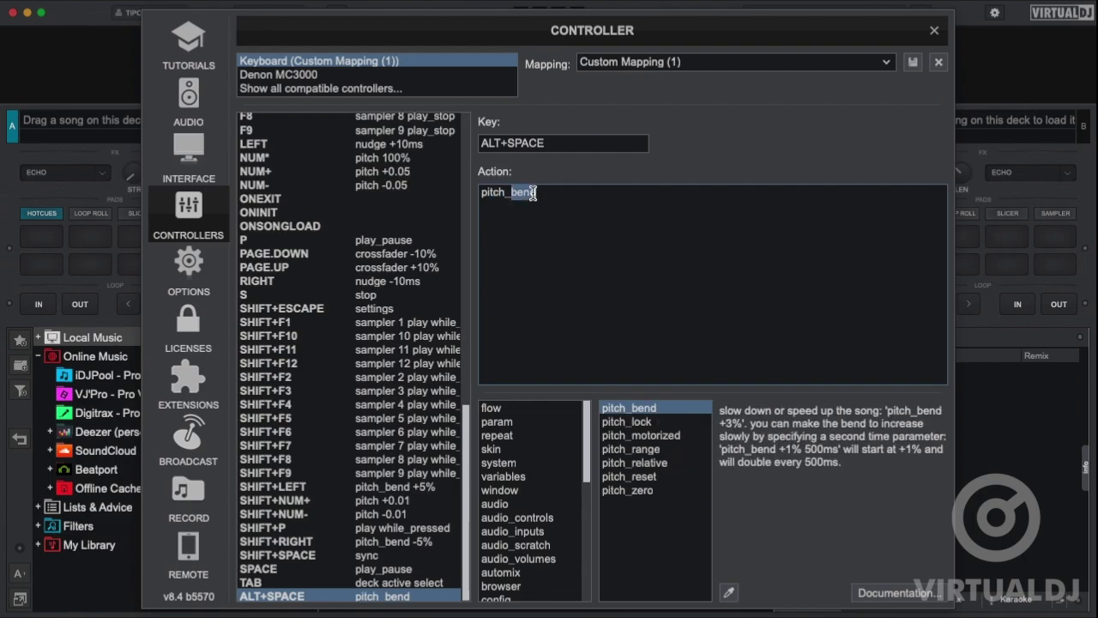
pyautogui.write('lock')
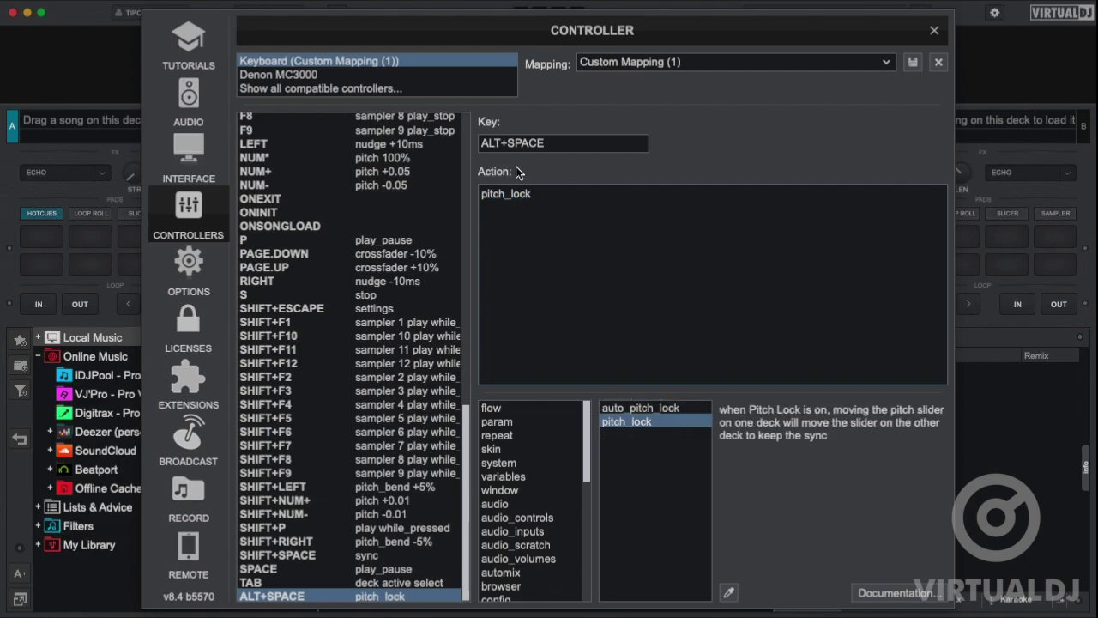
# Step: Load the Custom Mapping, then show the Denon MC3000's factory default mapping
pyautogui.click(889, 63)
pyautogui.click(767, 122)
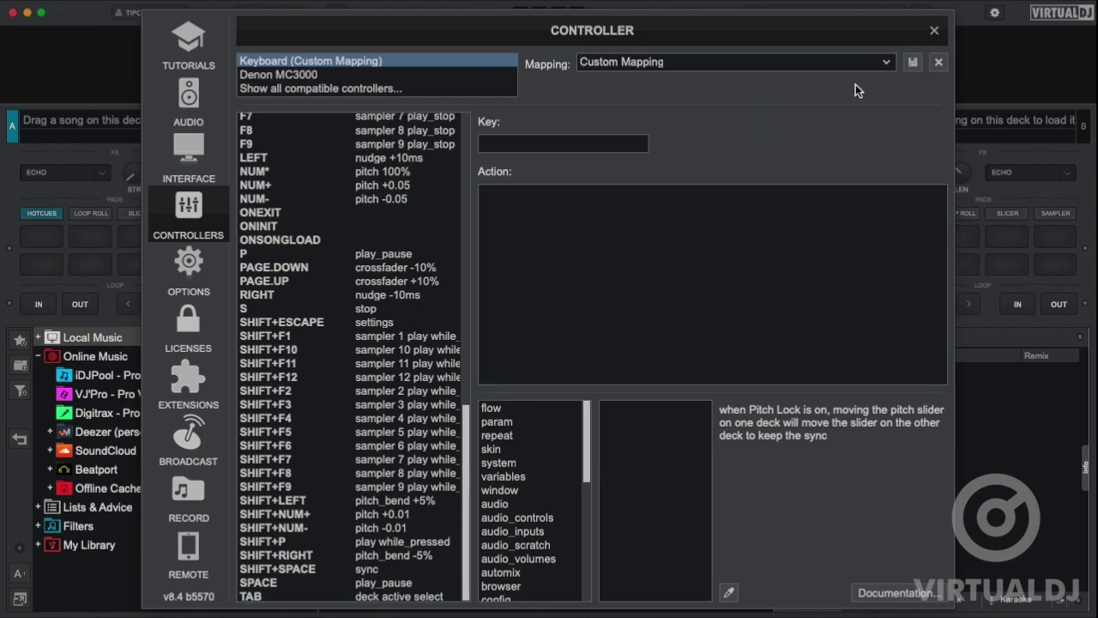
pyautogui.click(888, 62)
pyautogui.click(757, 108)
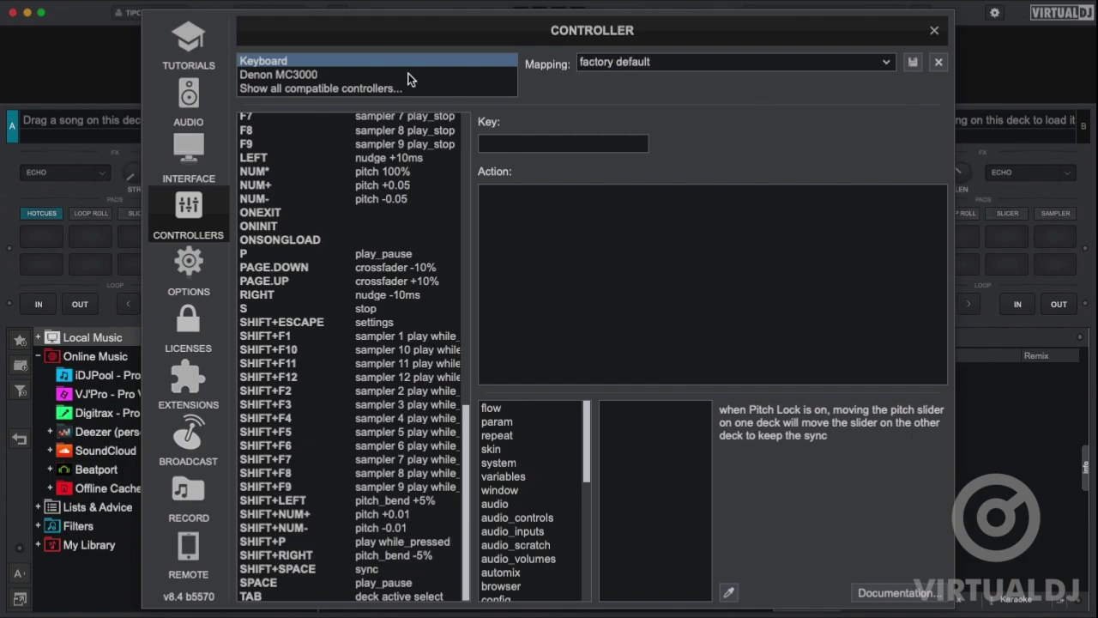
pyautogui.click(299, 75)
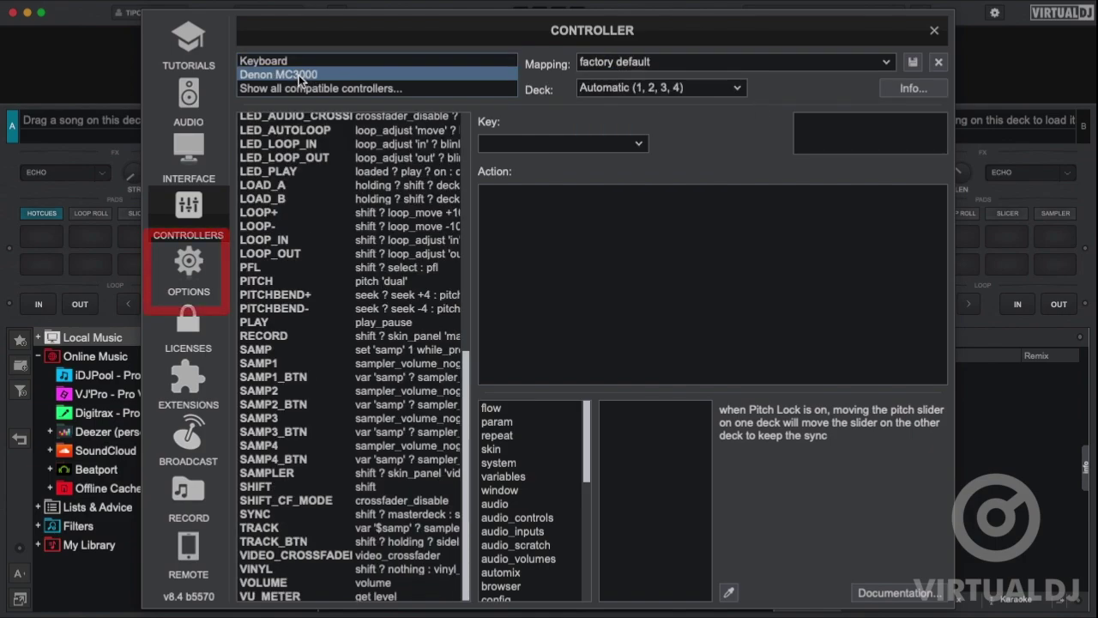
# Step: Filter Options by 'Pitch' and toggle autoBPMMatch and autoPitchLock, restoring smart and Yes
pyautogui.click(188, 264)
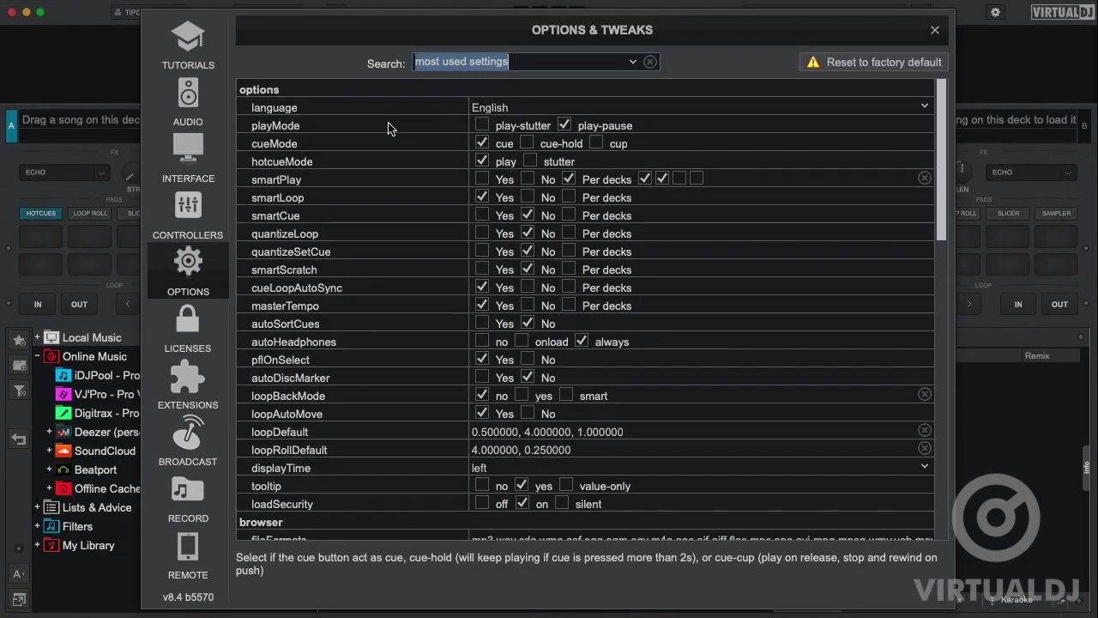
pyautogui.click(576, 63)
pyautogui.write('Pitch')
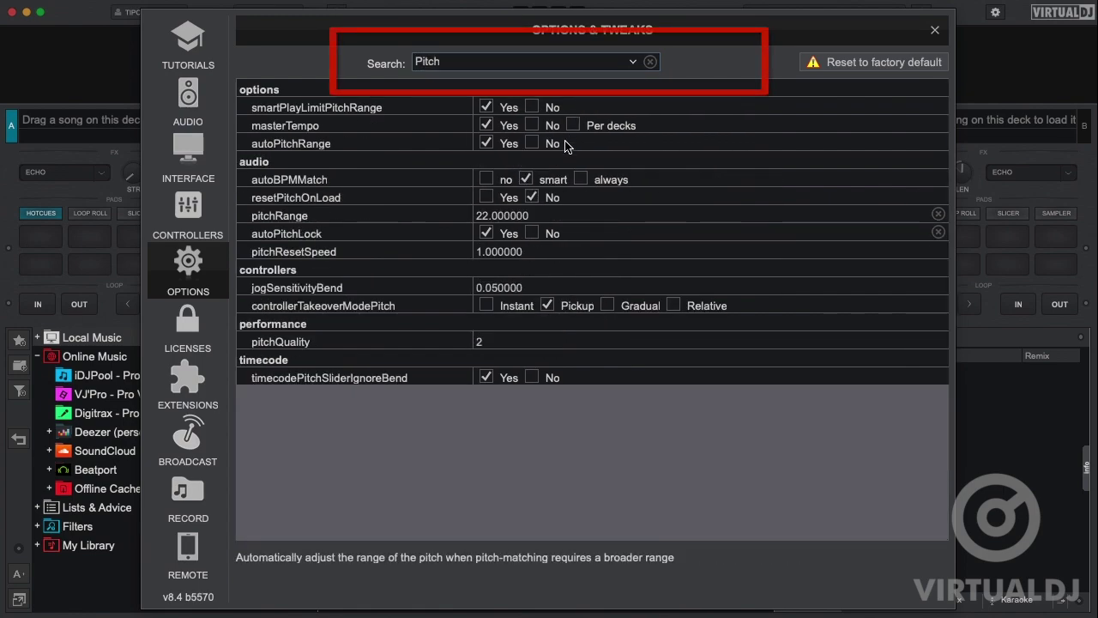
pyautogui.click(486, 179)
pyautogui.click(526, 178)
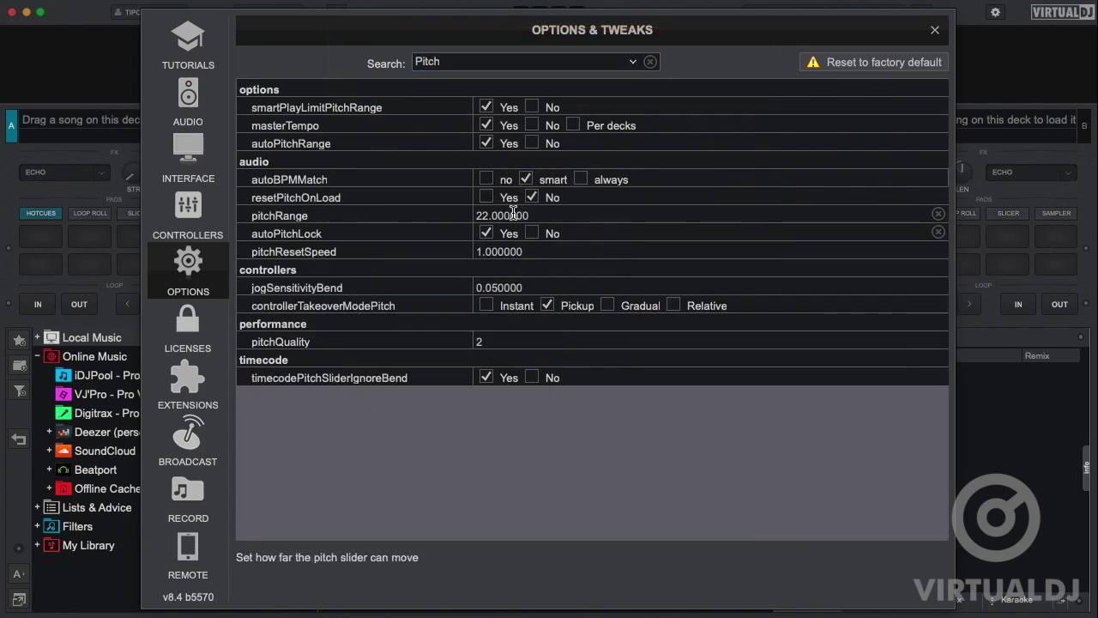
pyautogui.click(531, 235)
pyautogui.click(482, 234)
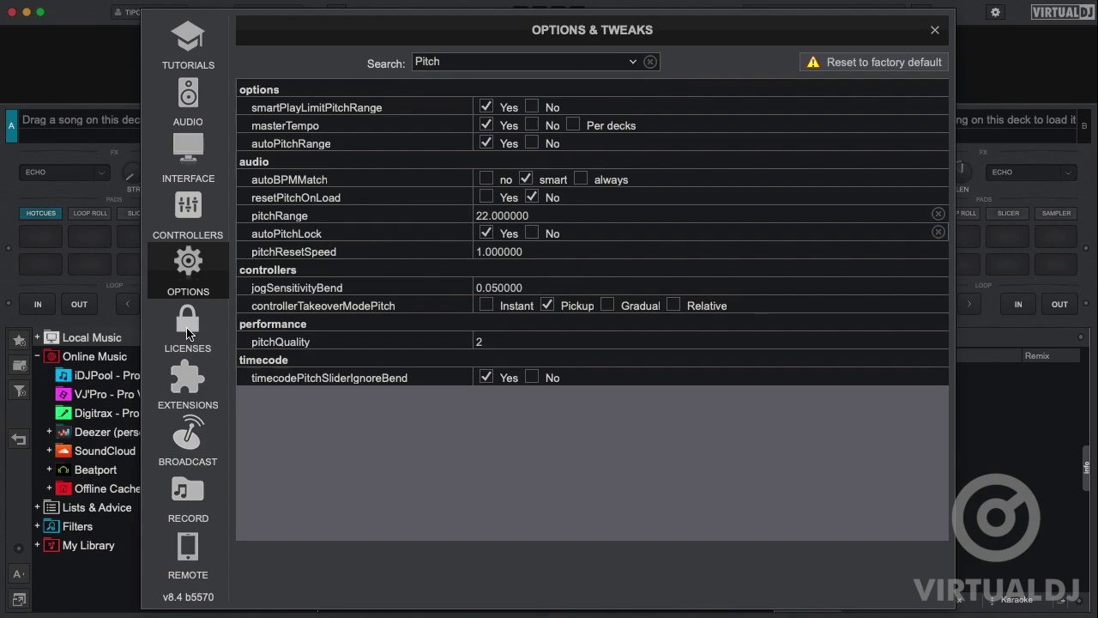
pyautogui.click(187, 330)
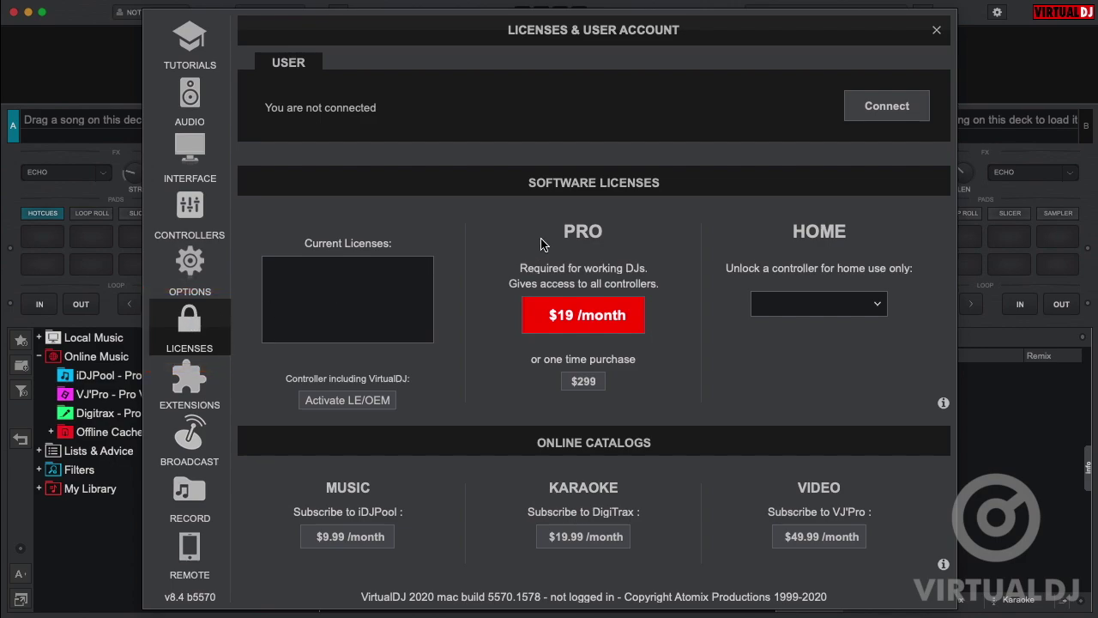
# Step: Connect the user account by logging in with email and the account password
pyautogui.click(865, 105)
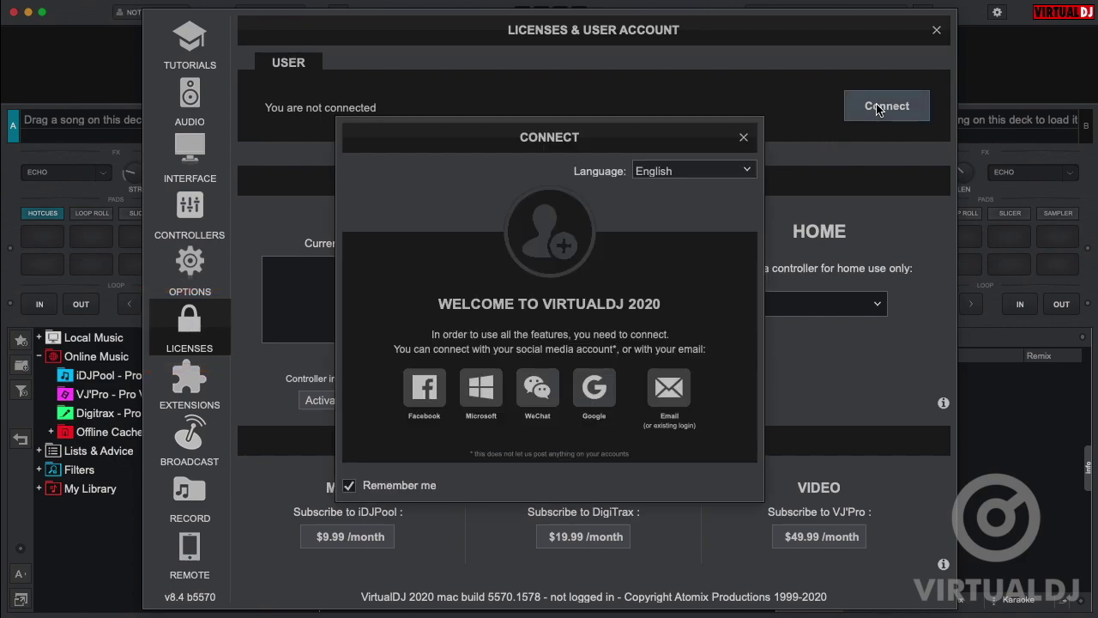
pyautogui.click(669, 395)
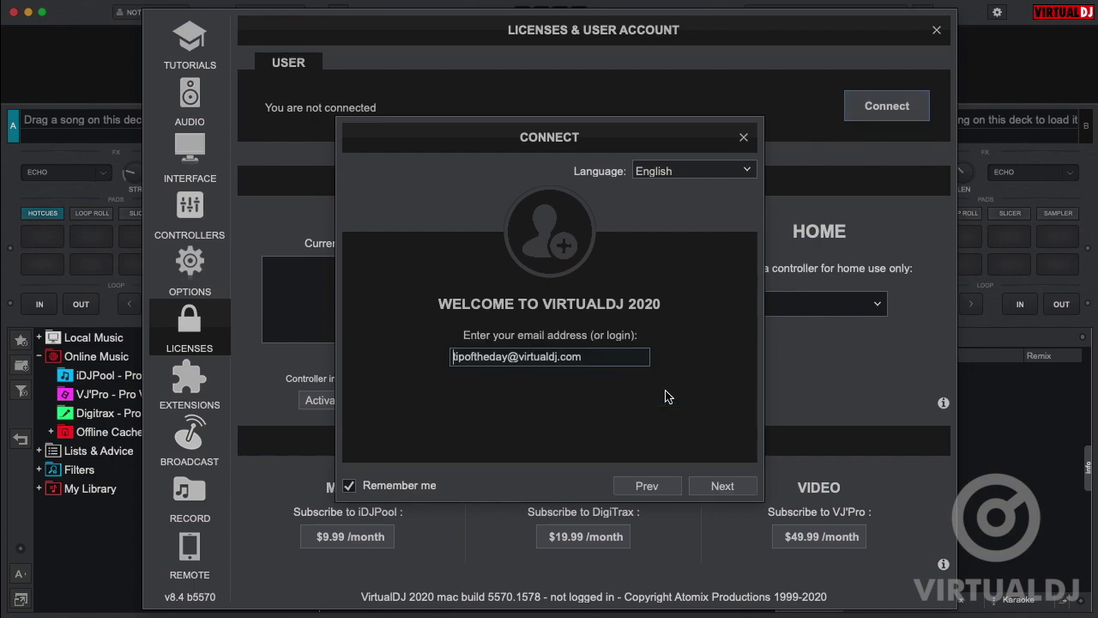
pyautogui.click(714, 495)
pyautogui.write('****')
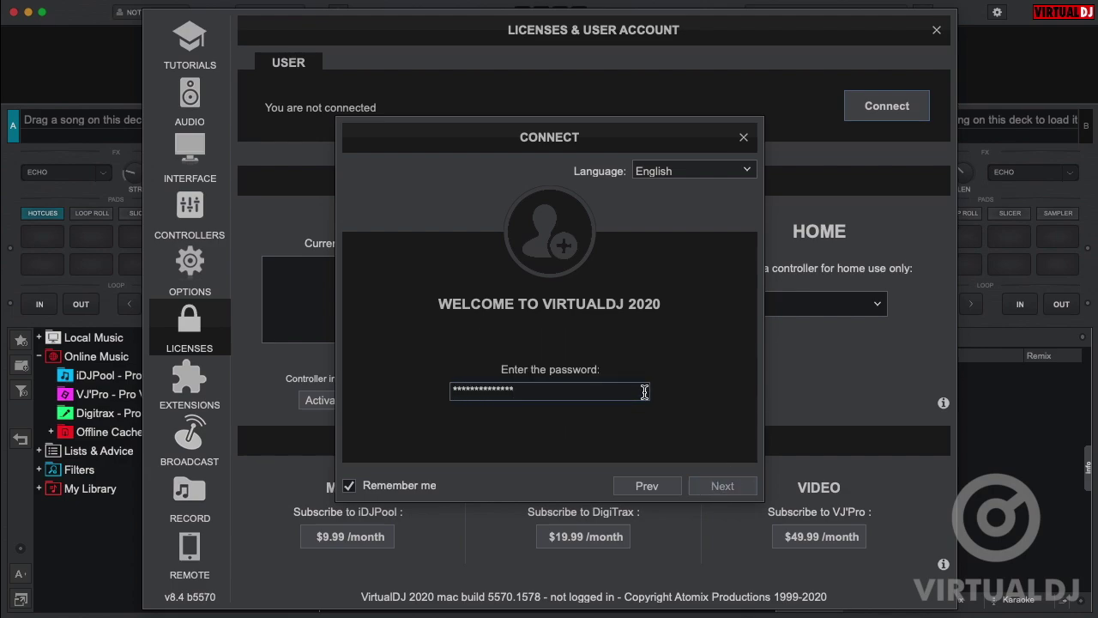
pyautogui.click(722, 485)
pyautogui.click(719, 488)
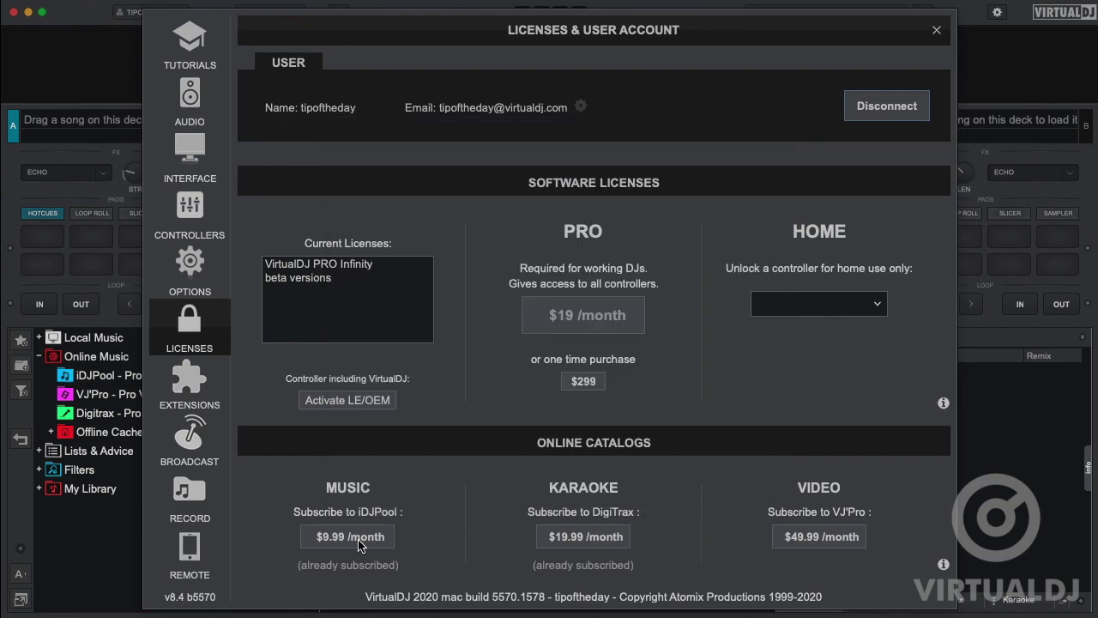
pyautogui.click(193, 381)
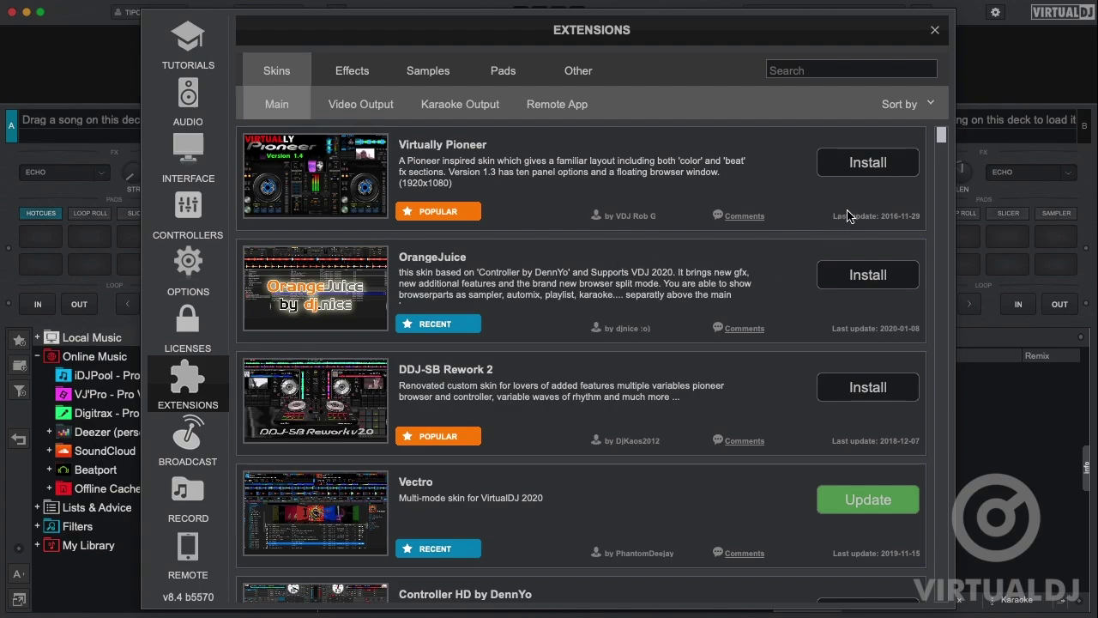
# Step: Install the Virtually Pioneer skin, then browse the Effects, Samples and Pads extensions
pyautogui.click(871, 167)
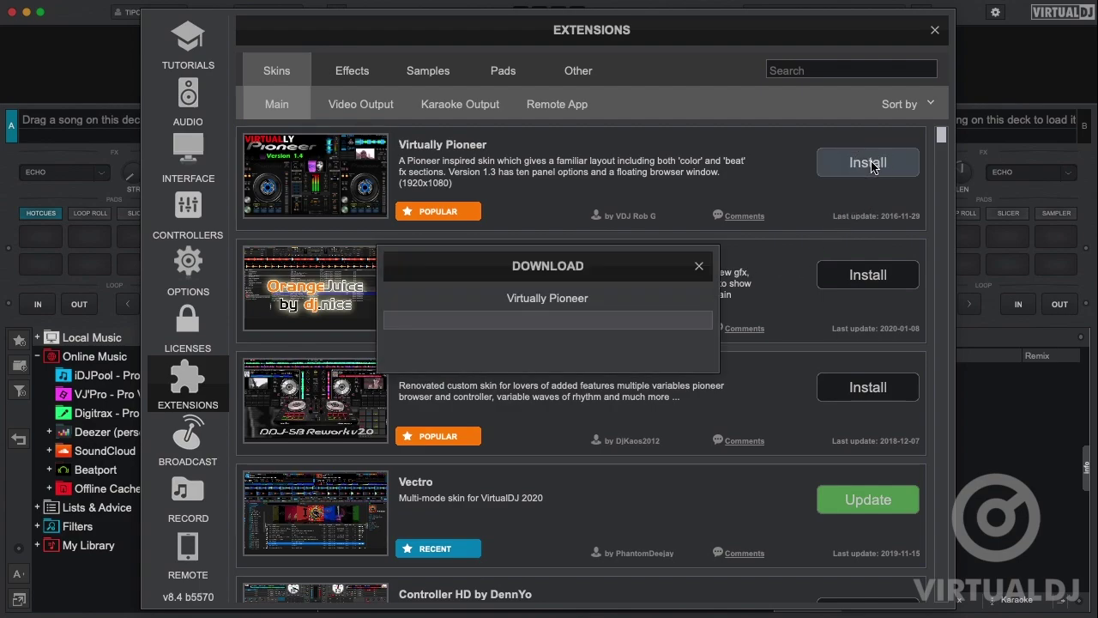
pyautogui.click(546, 355)
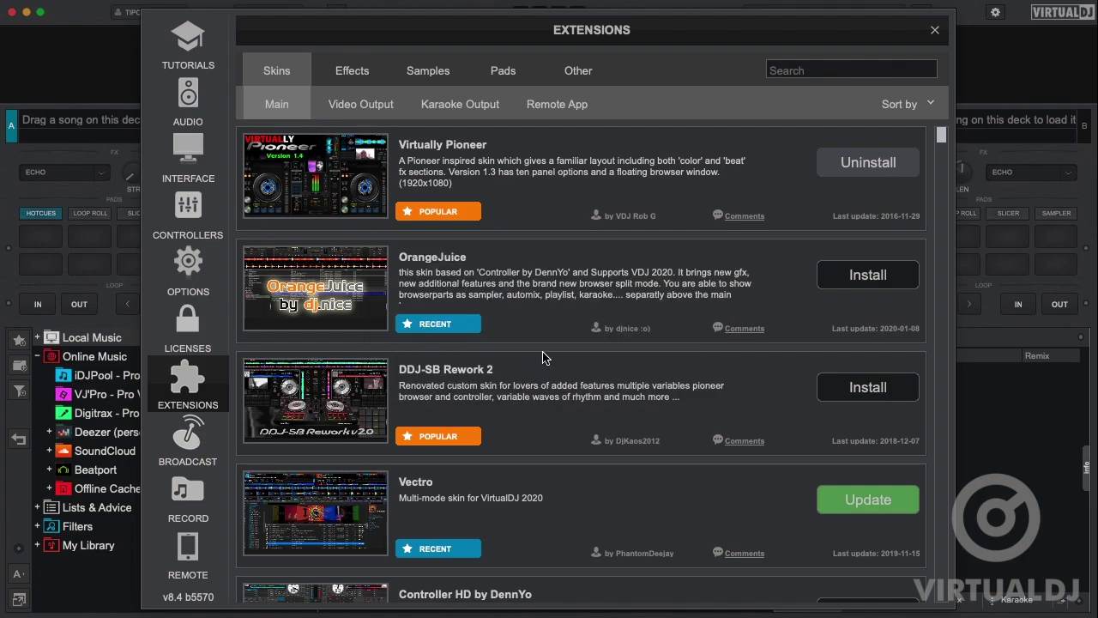
pyautogui.click(353, 78)
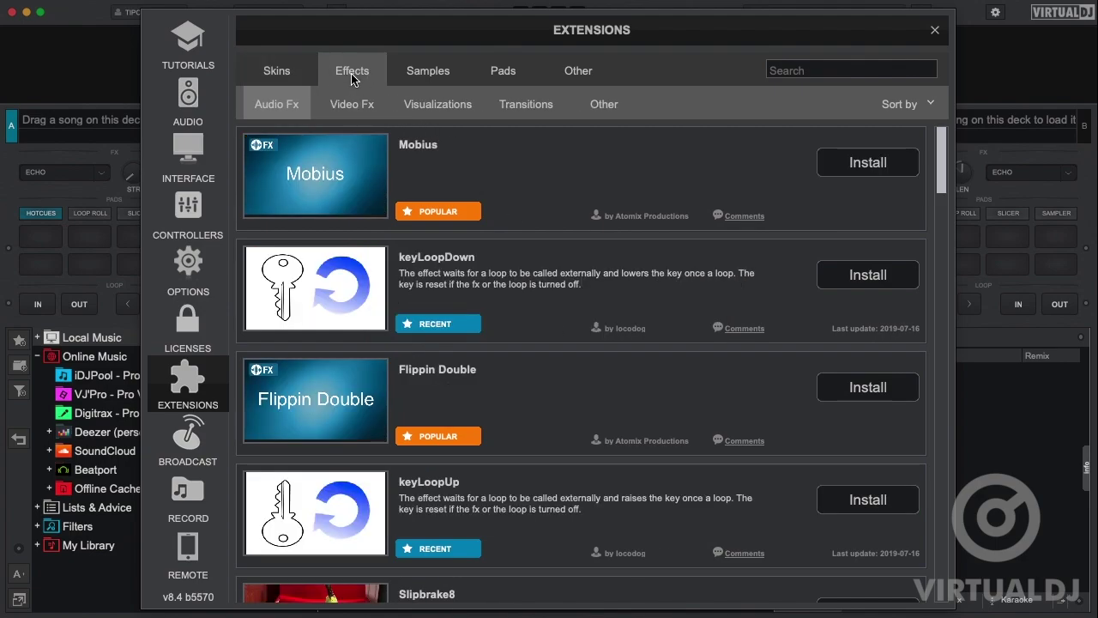
pyautogui.click(432, 77)
pyautogui.click(502, 74)
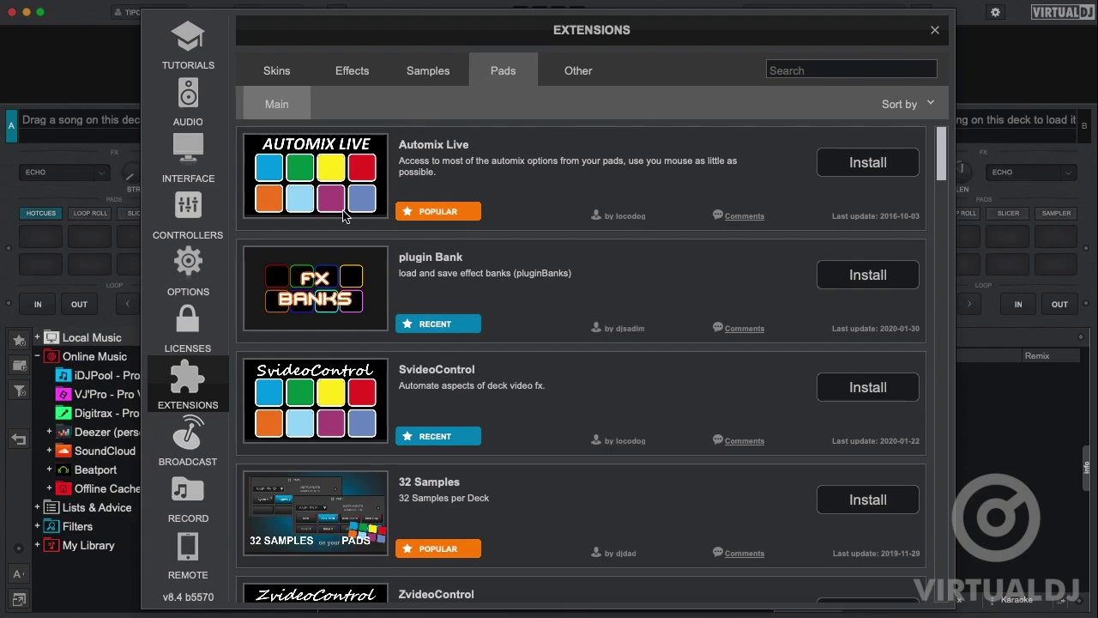
pyautogui.click(186, 443)
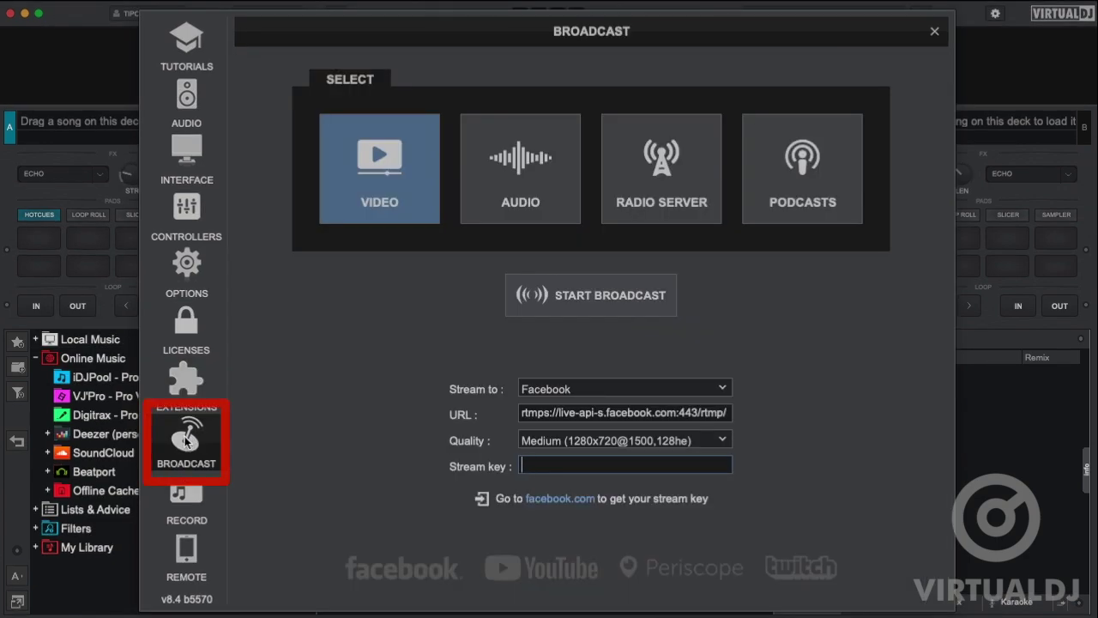
# Step: Keep Facebook as stream destination, then switch broadcasting through Audio, Radio Server and Podcasts
pyautogui.click(722, 392)
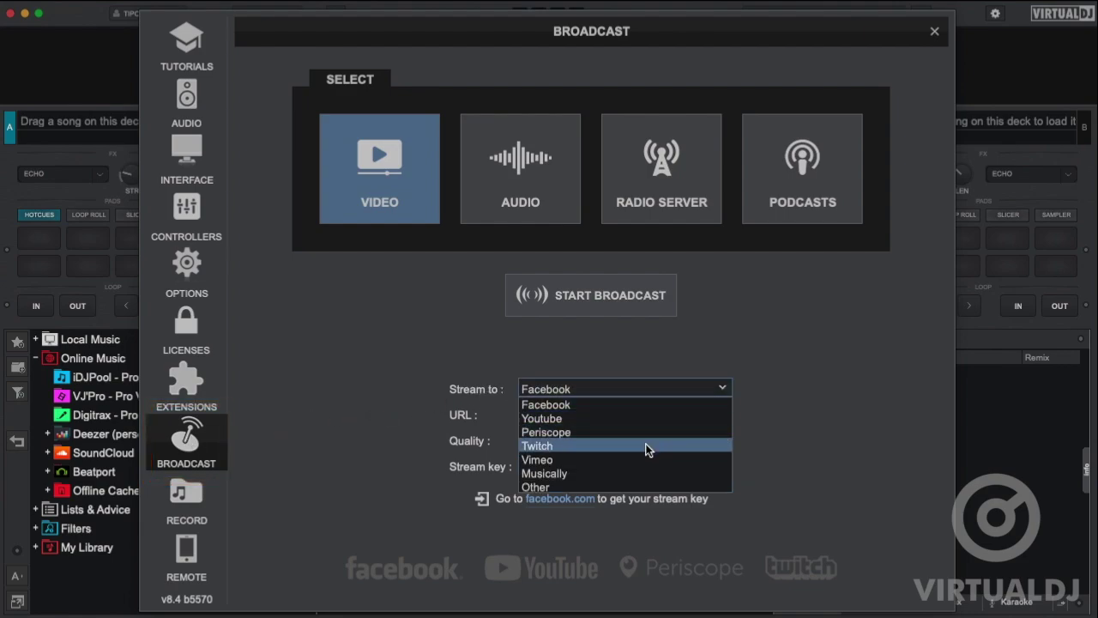
pyautogui.click(587, 407)
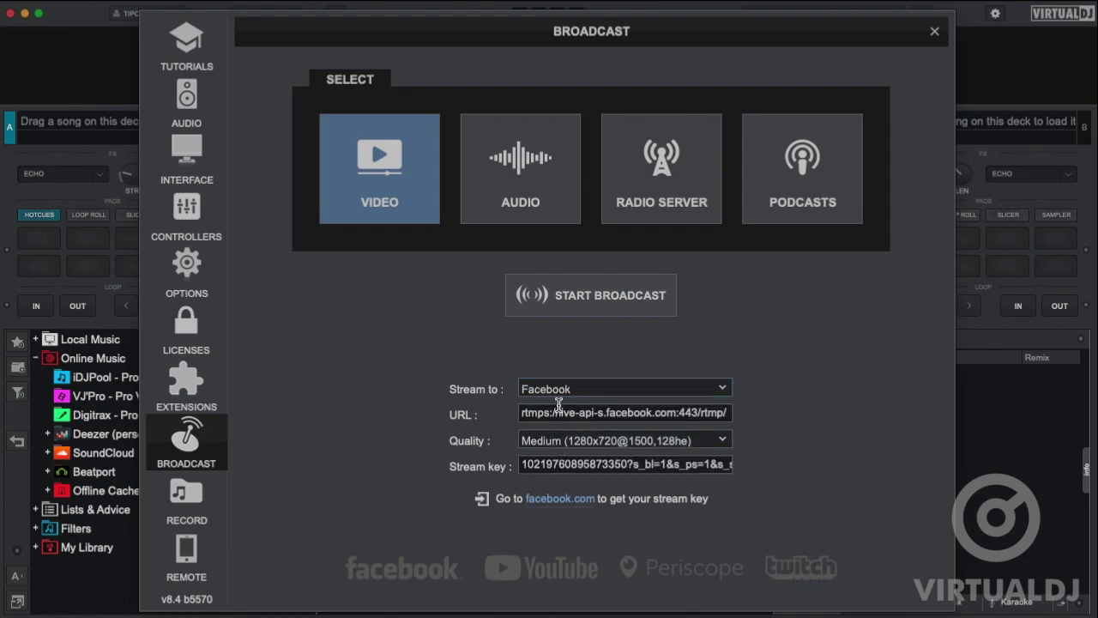
pyautogui.click(520, 183)
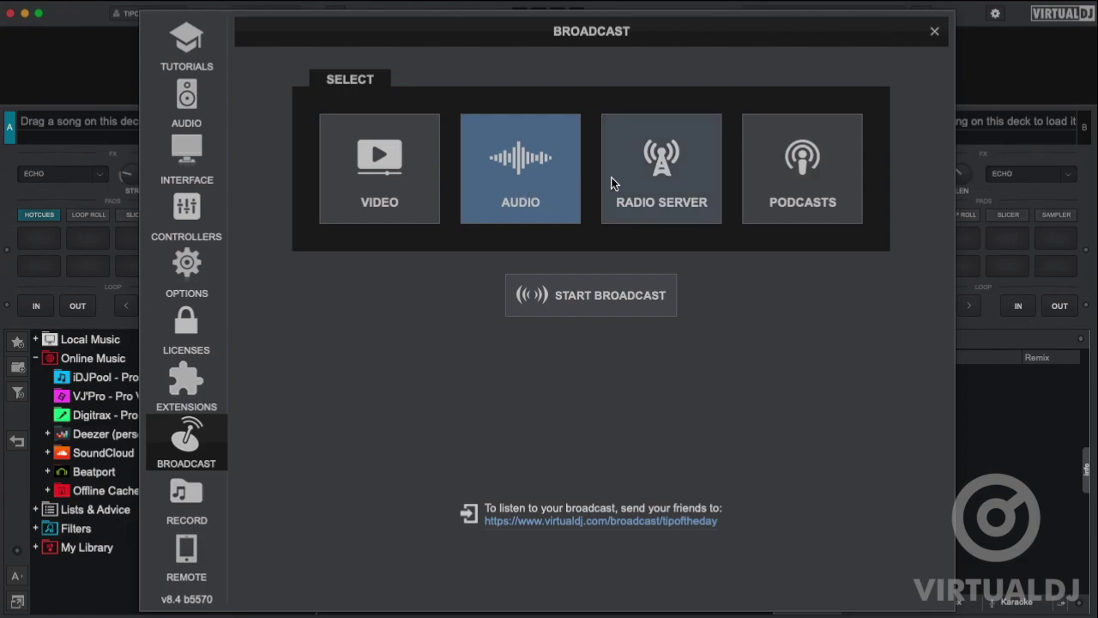
pyautogui.click(661, 177)
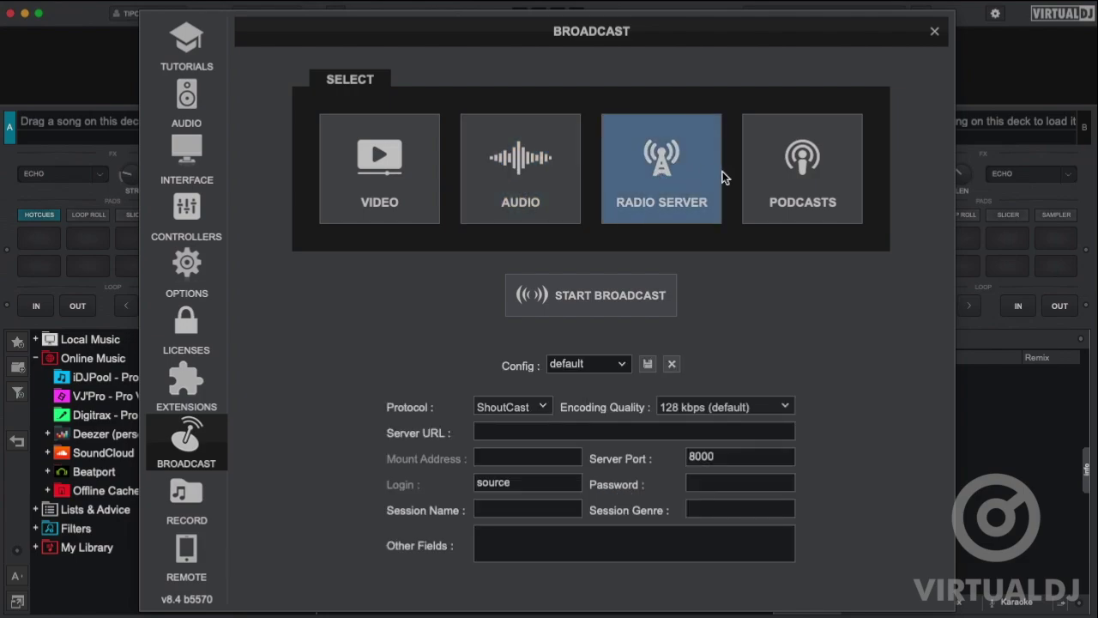
pyautogui.click(810, 171)
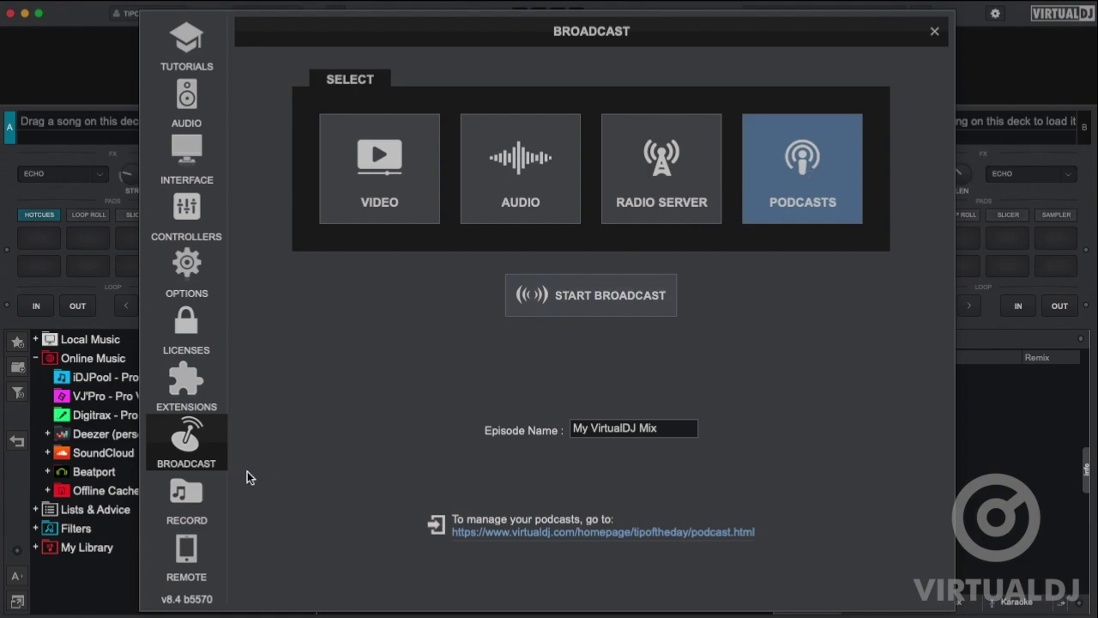
pyautogui.click(189, 501)
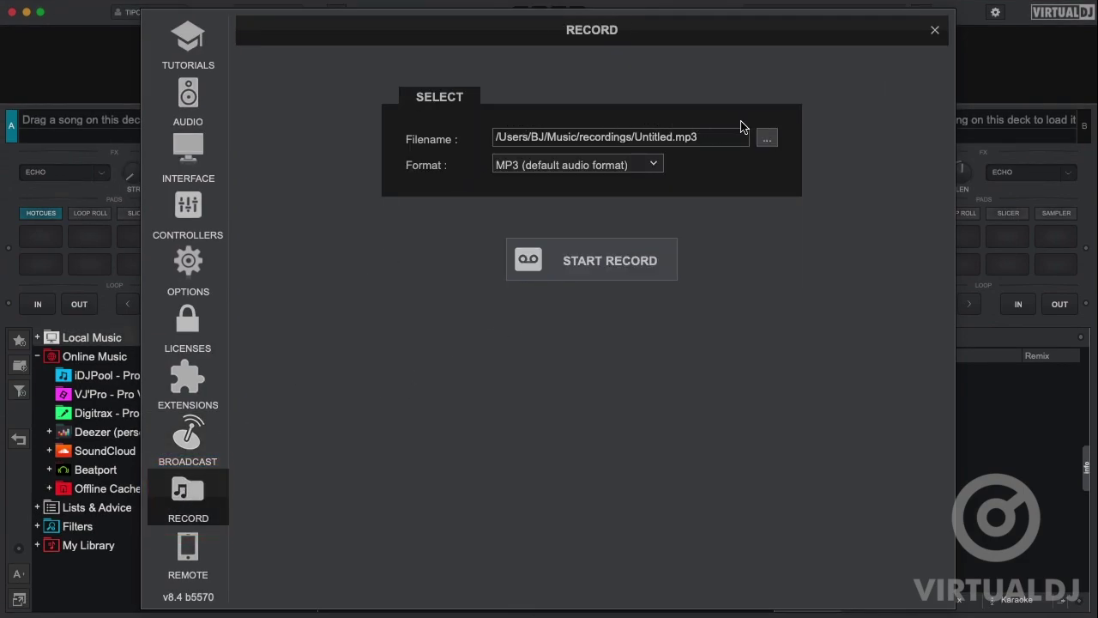
pyautogui.click(769, 141)
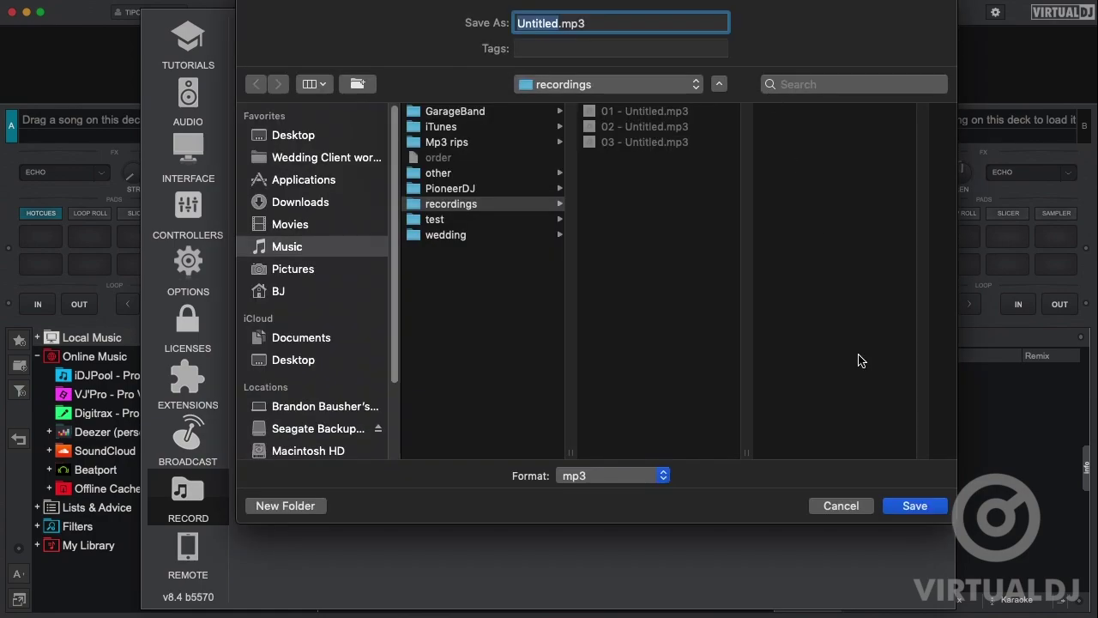
pyautogui.click(838, 505)
pyautogui.click(655, 164)
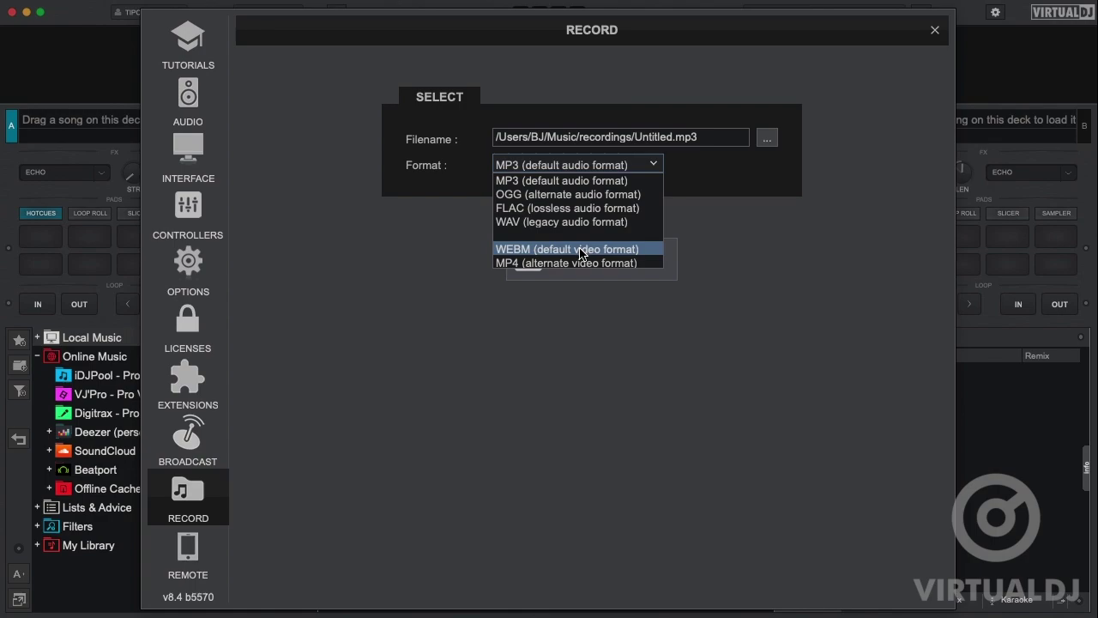
pyautogui.click(553, 328)
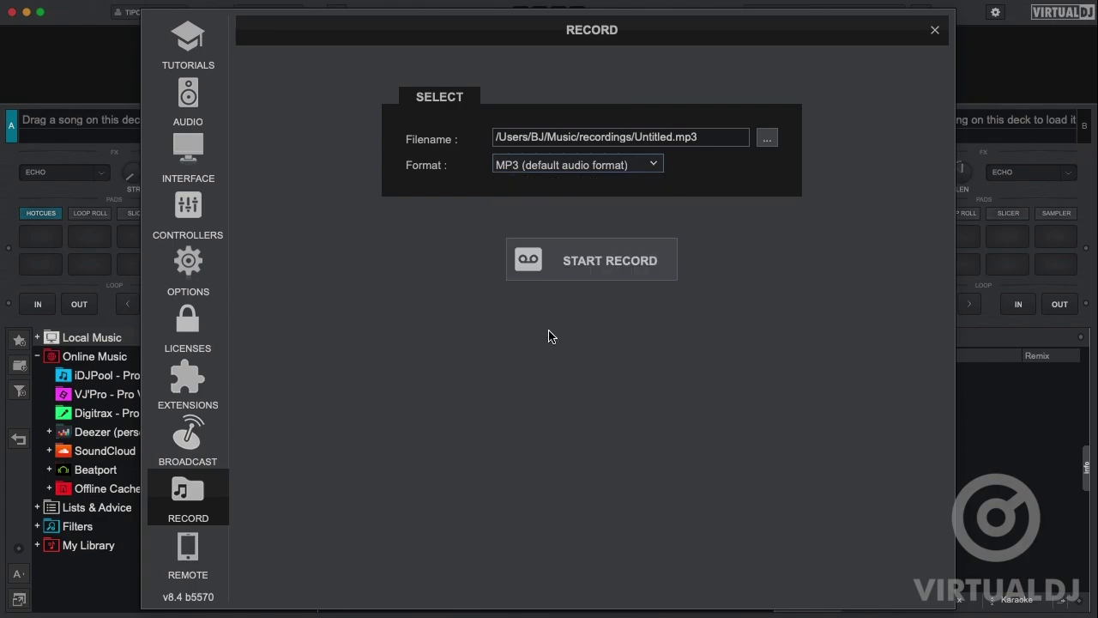
pyautogui.click(188, 554)
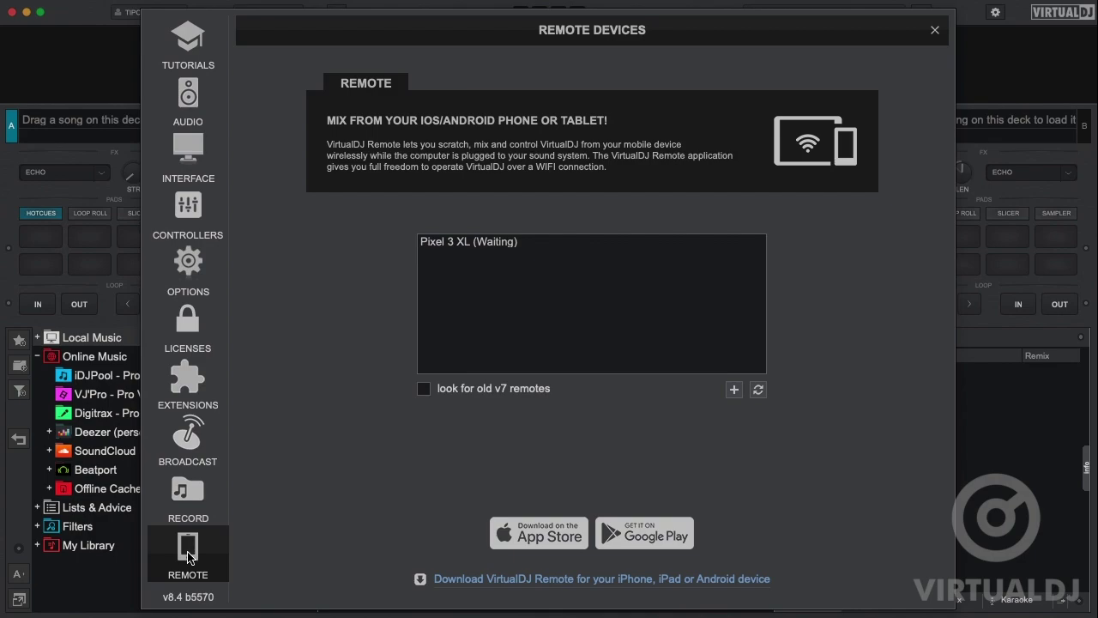
# Step: Select the Pixel 3 XL remote, close Settings, and open the manual's Settings > Options page
pyautogui.click(454, 245)
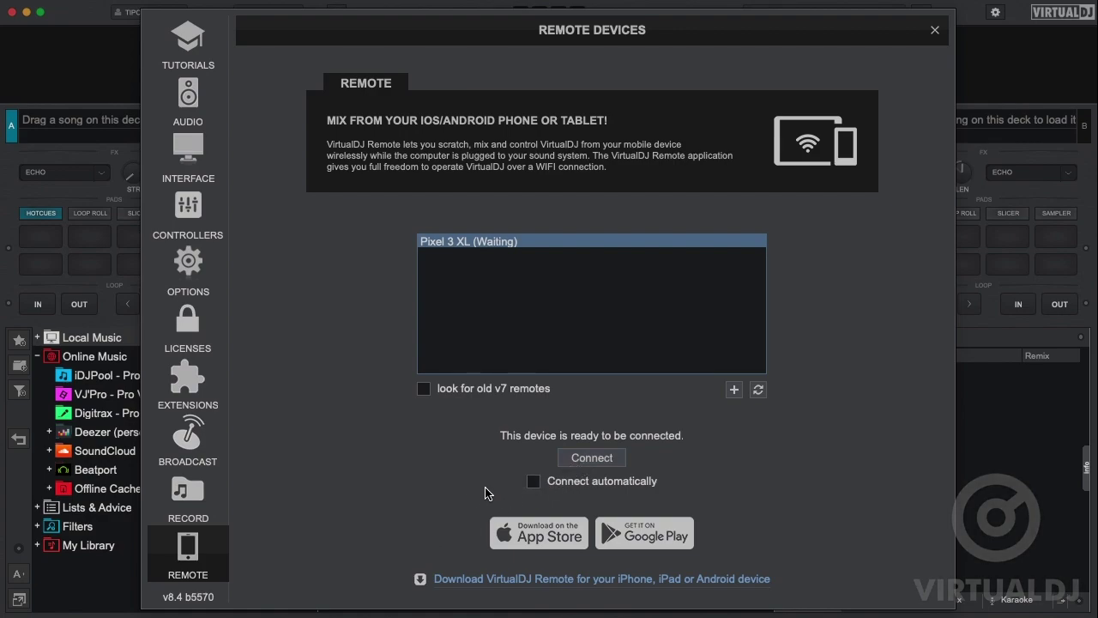
pyautogui.click(935, 31)
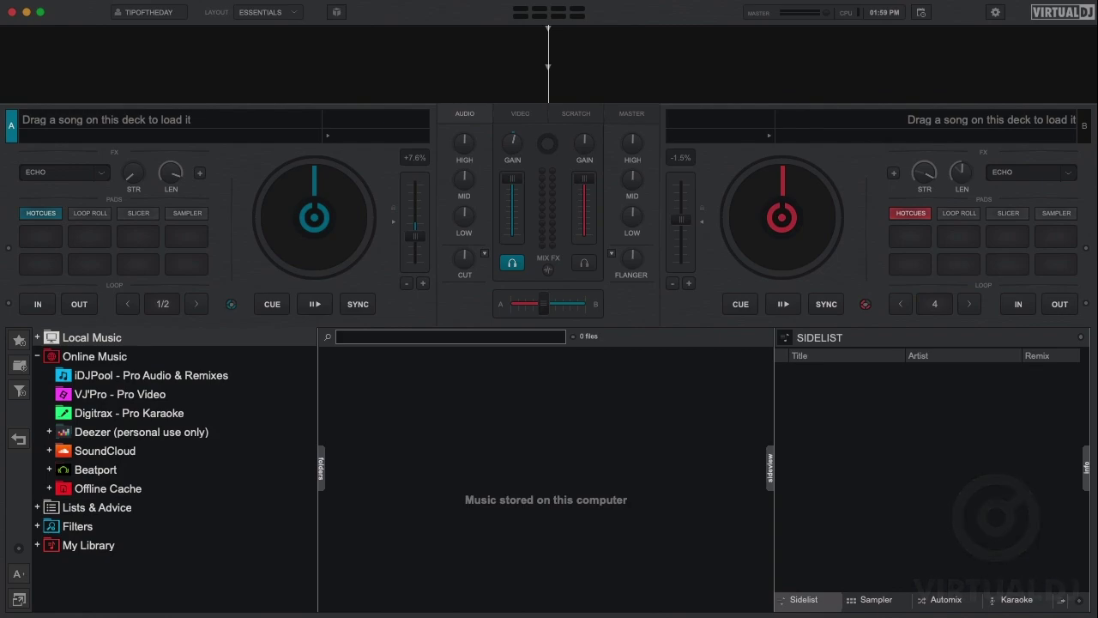
pyautogui.moveTo(788, 87)
pyautogui.click(633, 162)
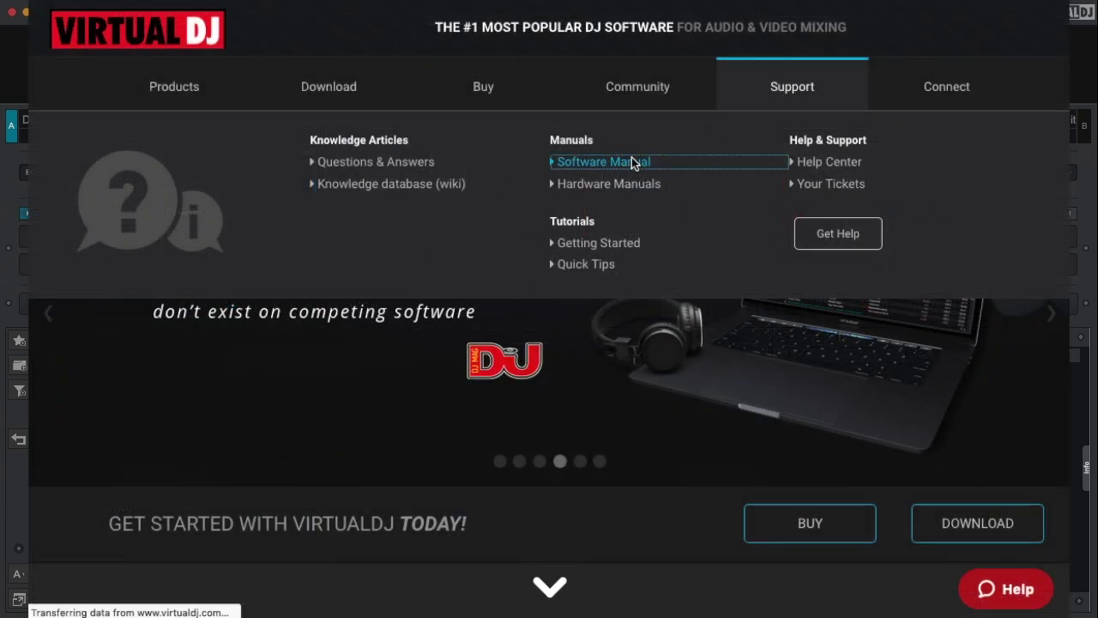
pyautogui.click(172, 448)
pyautogui.scroll(-3, 175, 446)
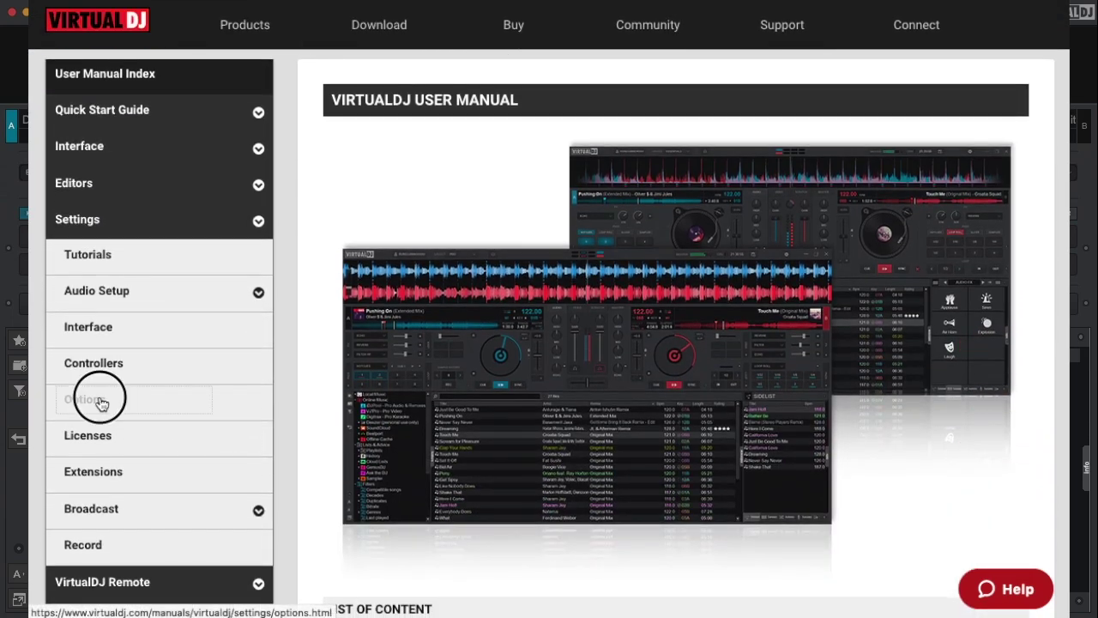
pyautogui.click(147, 397)
pyautogui.scroll(-5, 856, 266)
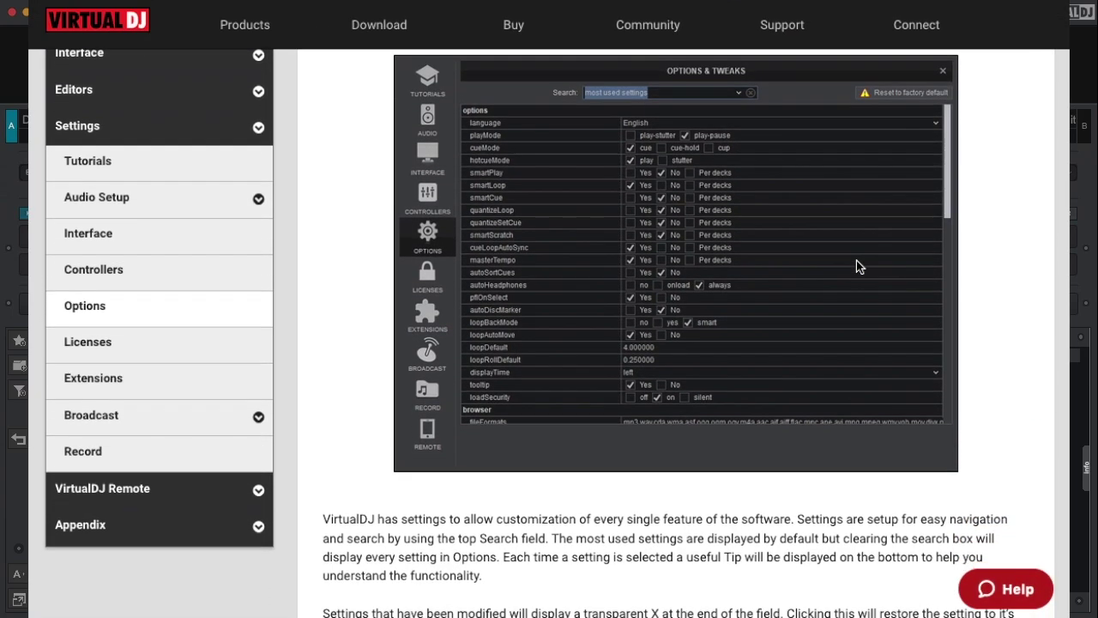